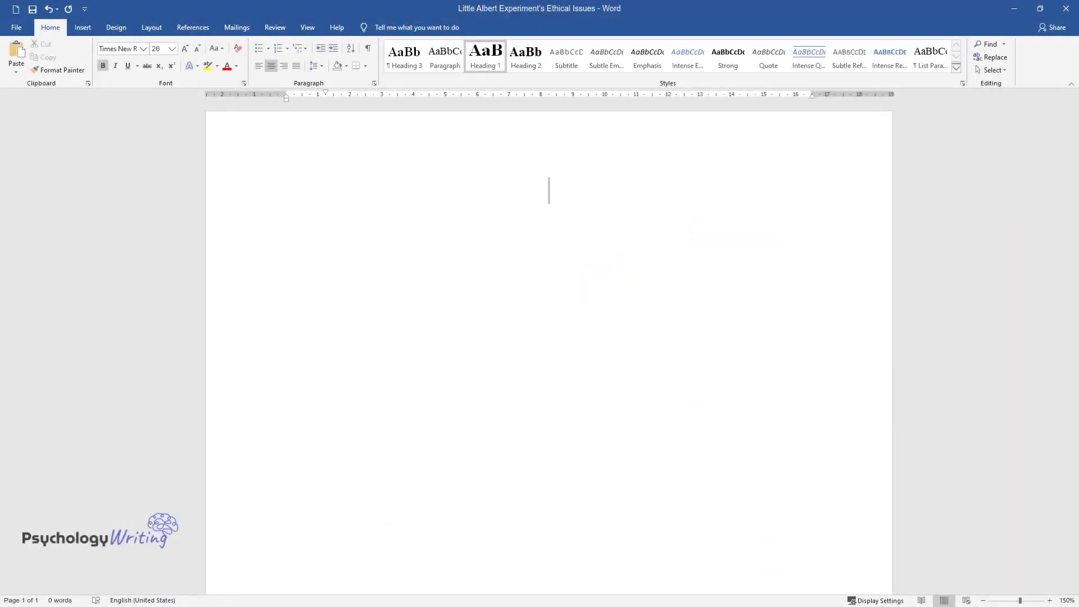
- Type the title 'Little Albert Experiment's Ethical Issues' at the top of the page
type("Little Albert")
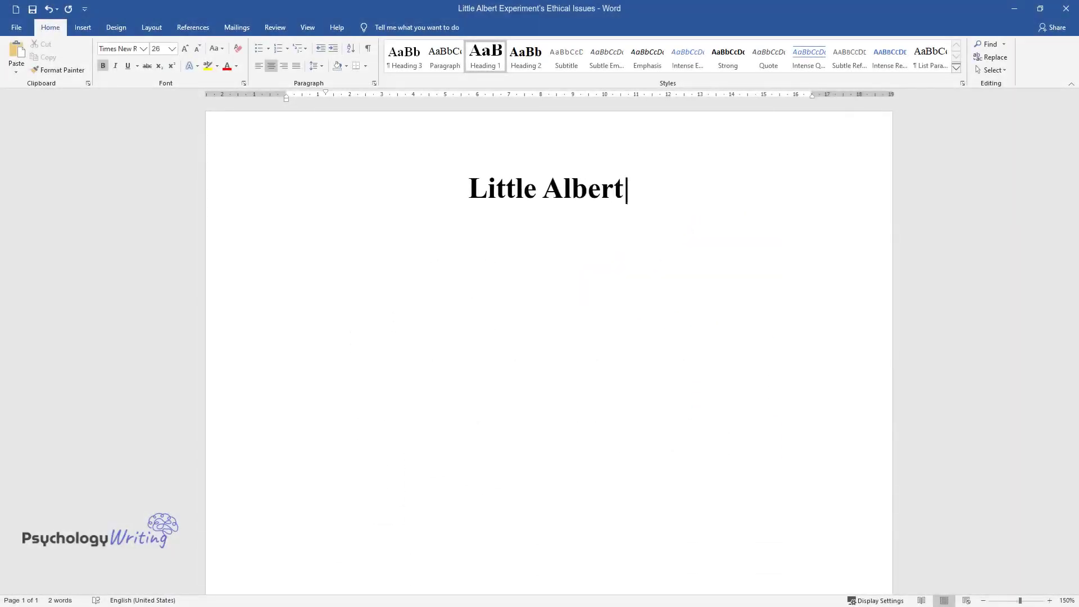
type(" Experiment's Ethical Issues")
- Add an 'Introduction' heading and write the paragraph introducing John Watson's Little Albert Experiment
key("Return")
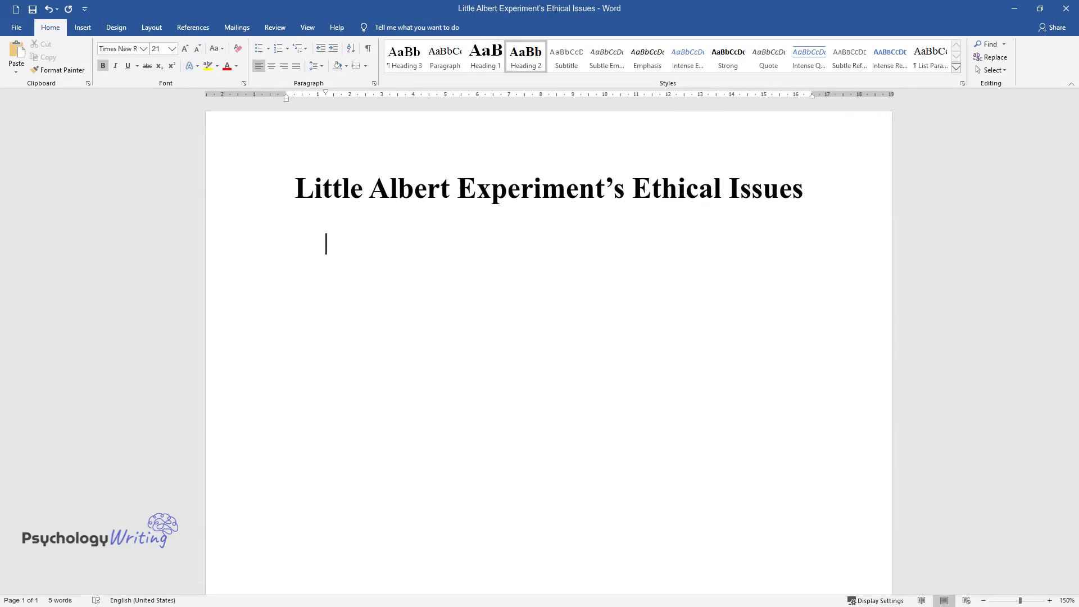
type("Introduction")
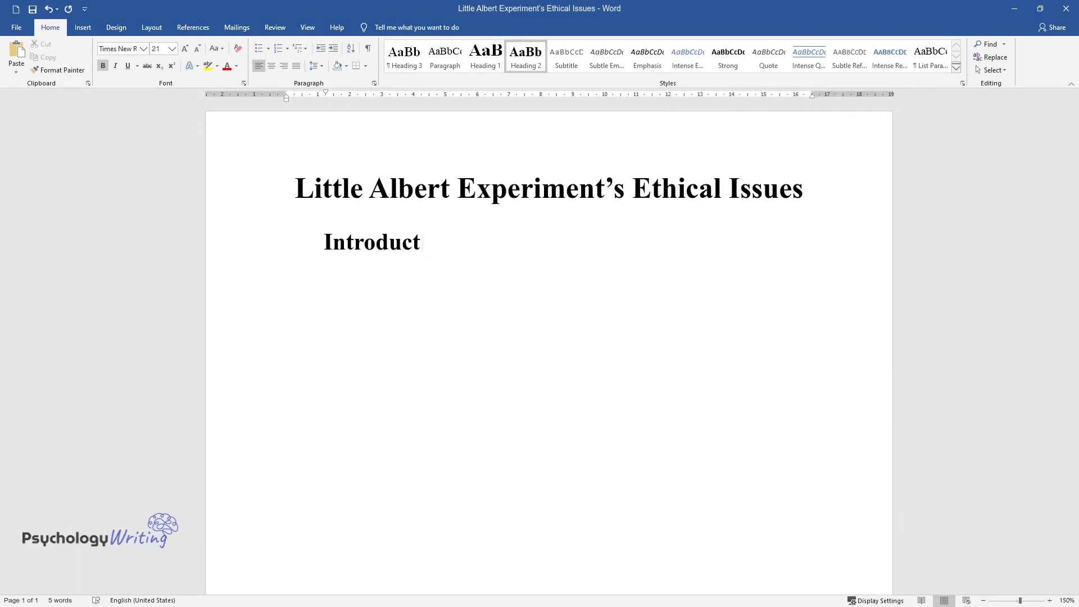
key("Return")
type("The Little ")
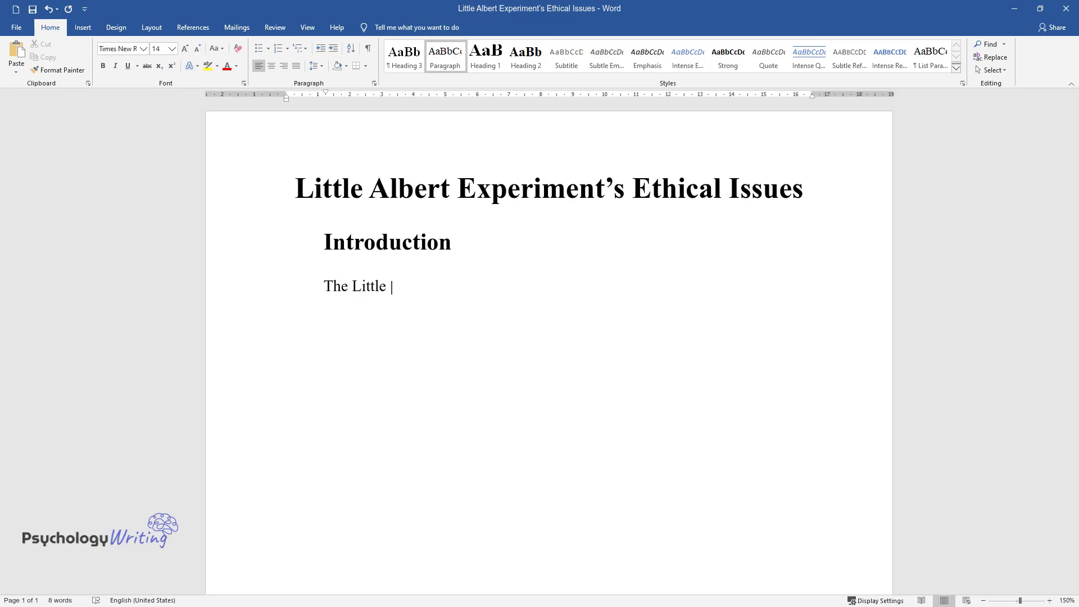
type("Albert Experiment refers to a ps")
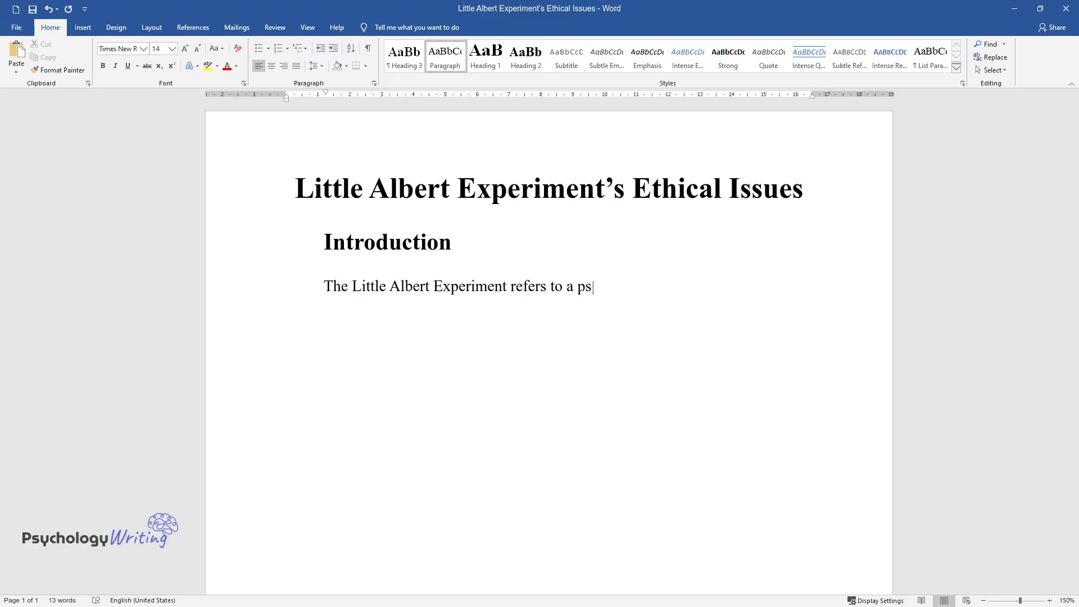
type("ychology experiment carried out b")
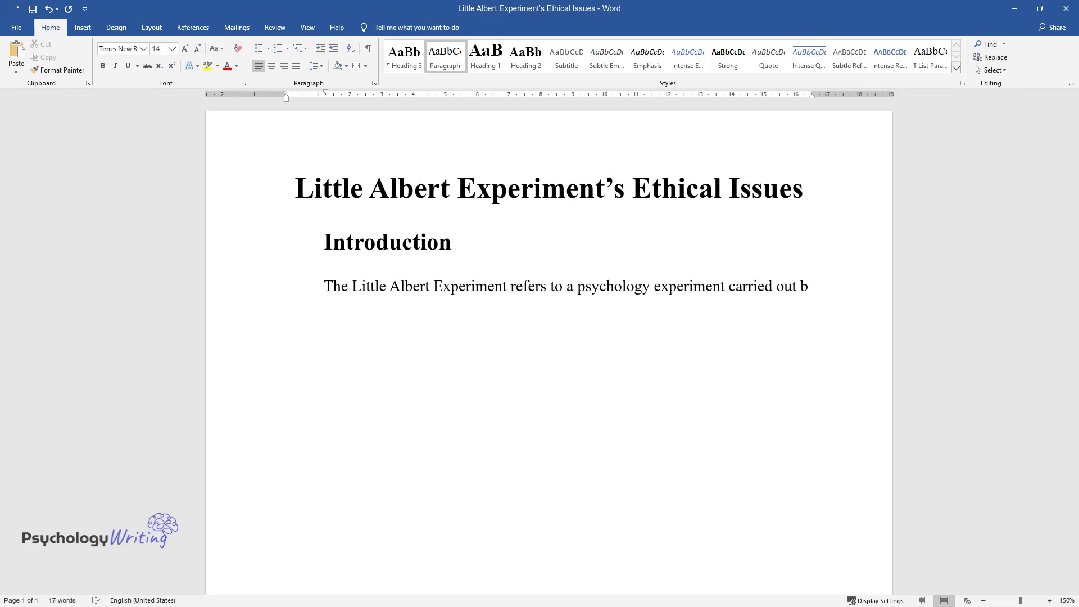
type("y John Watson and Rosalie Rayner")
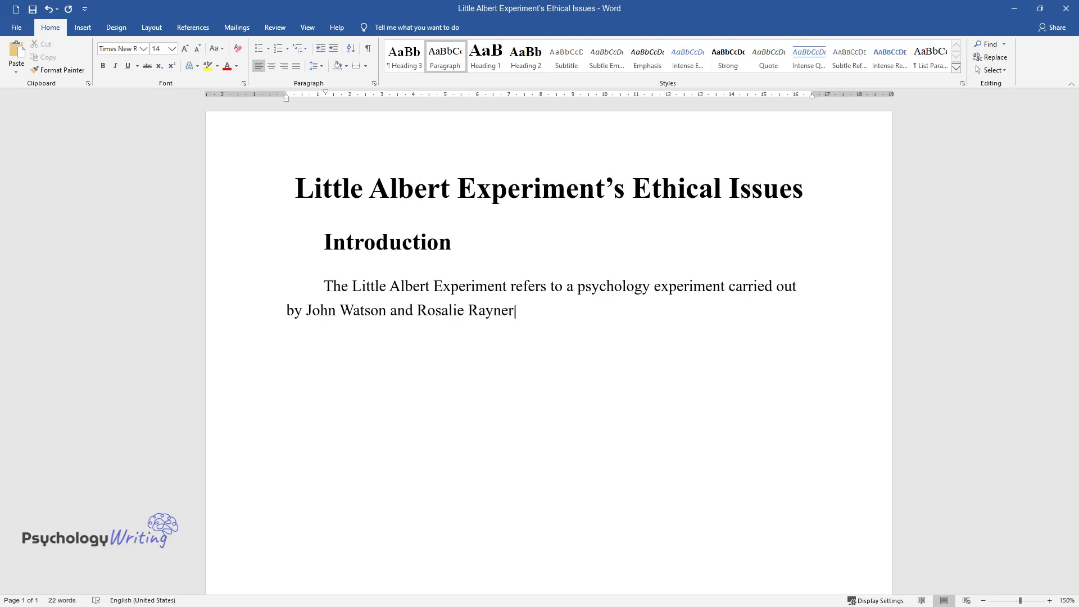
type(". The experiment, which took place in 1920, was an extens")
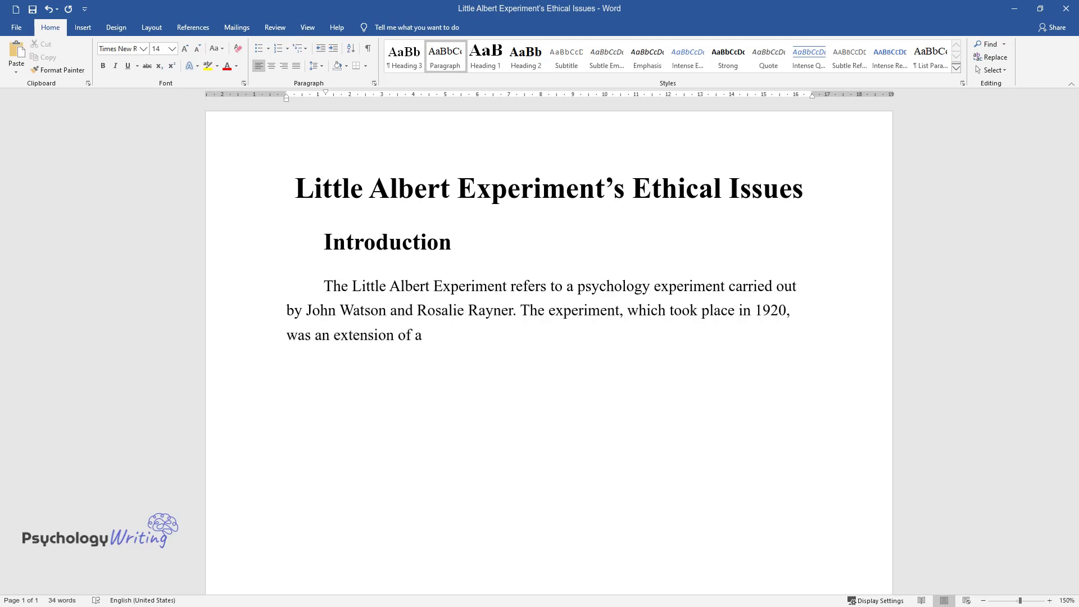
type("ion of an earlier experiment that involved the reflexive relatio")
type("nships of stimulus-response conditioning")
type(". This earlier experiment took pl")
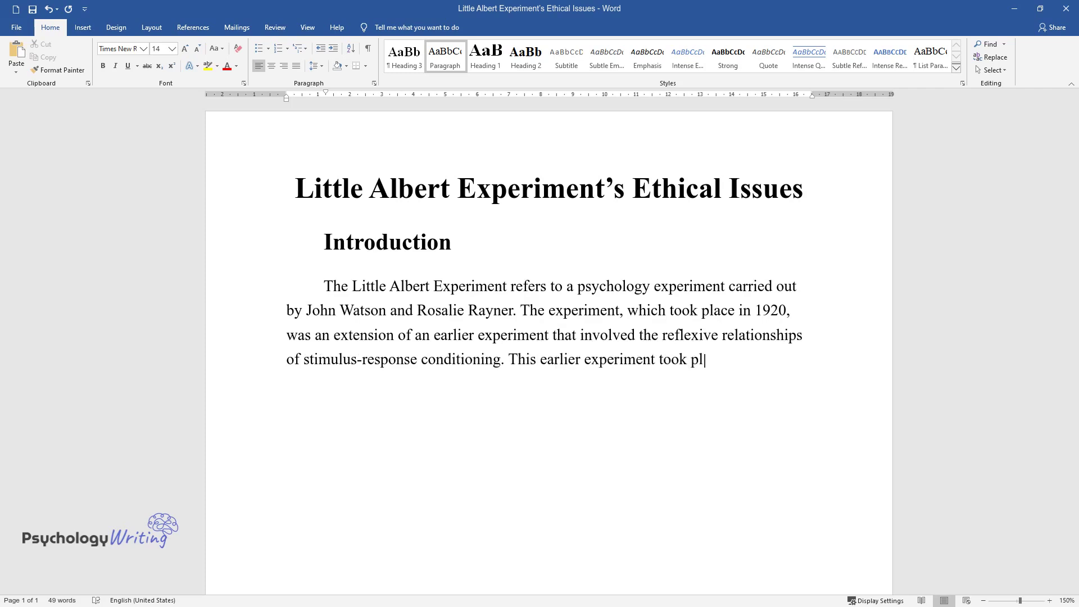
type("ace with the supervision of a Ru")
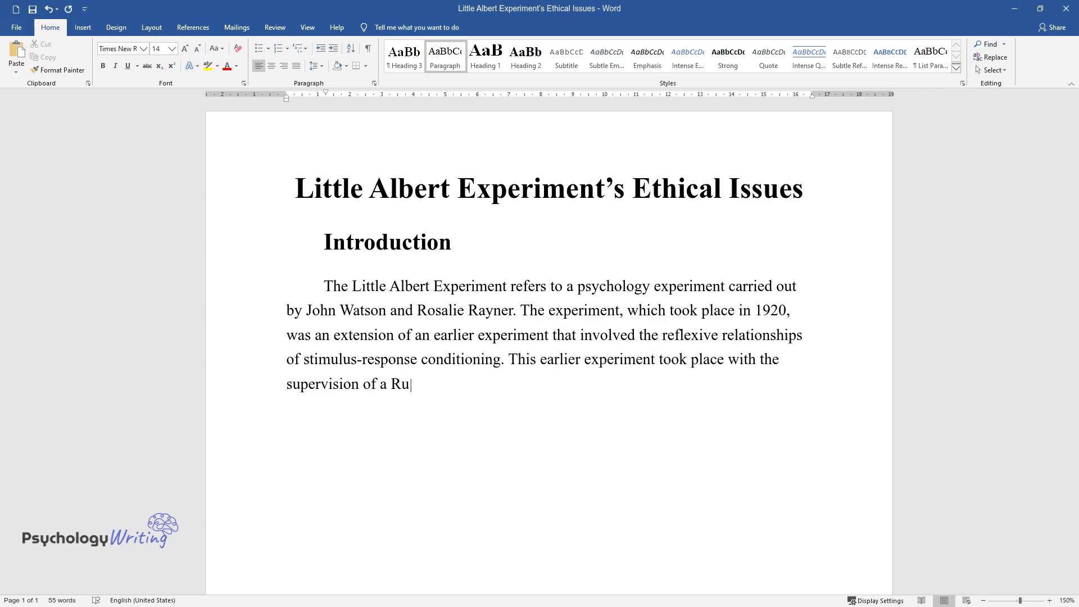
type("ssian physiologist called Ivan P")
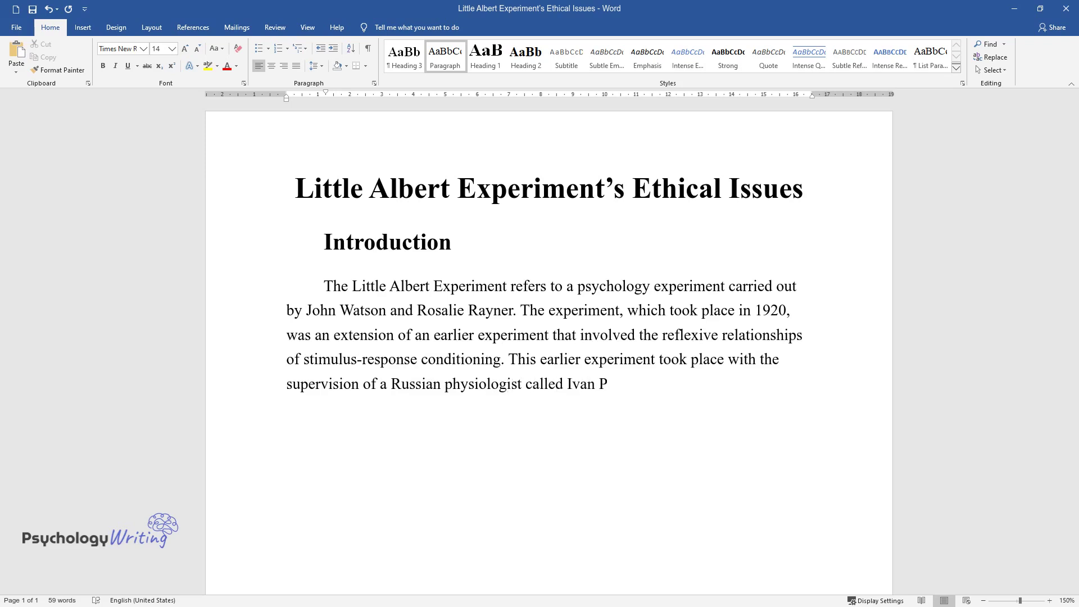
type("avlov, and it demonstrated the p")
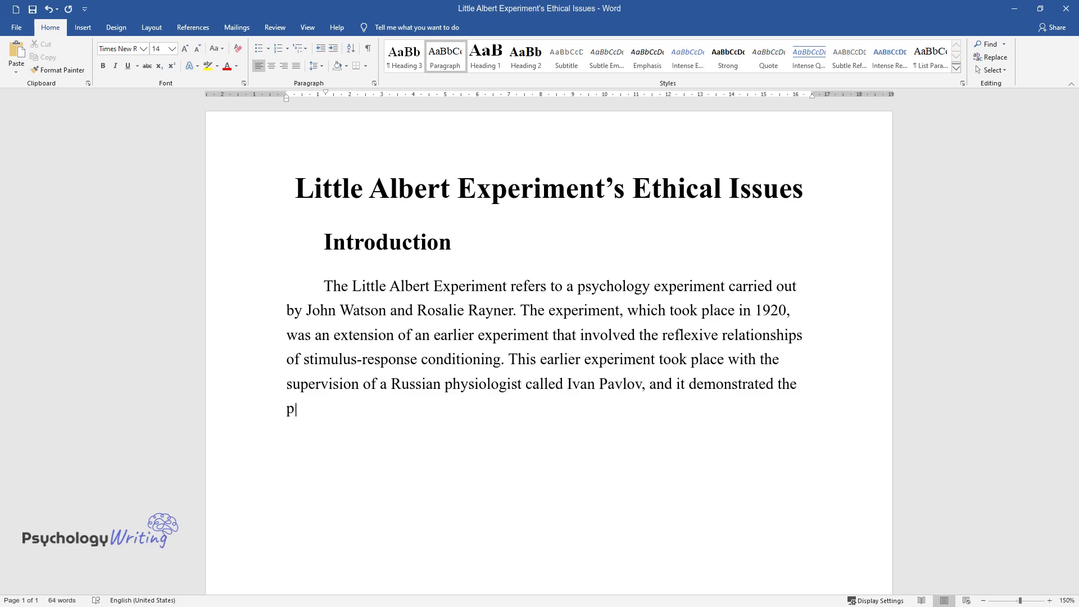
type("rocess of conditioning in animals")
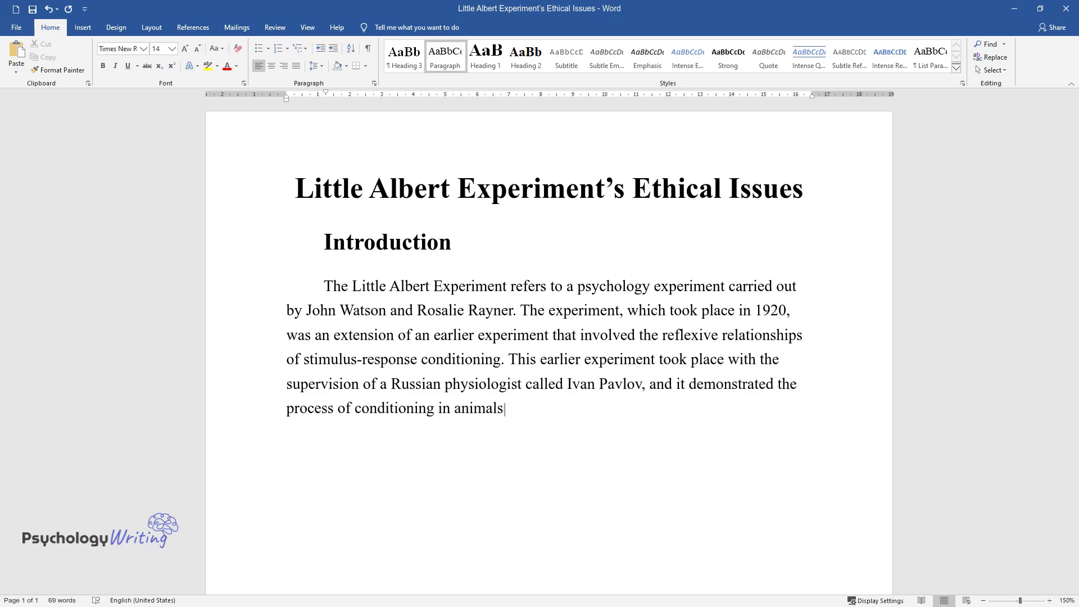
type(" such as dogs. In this experimen")
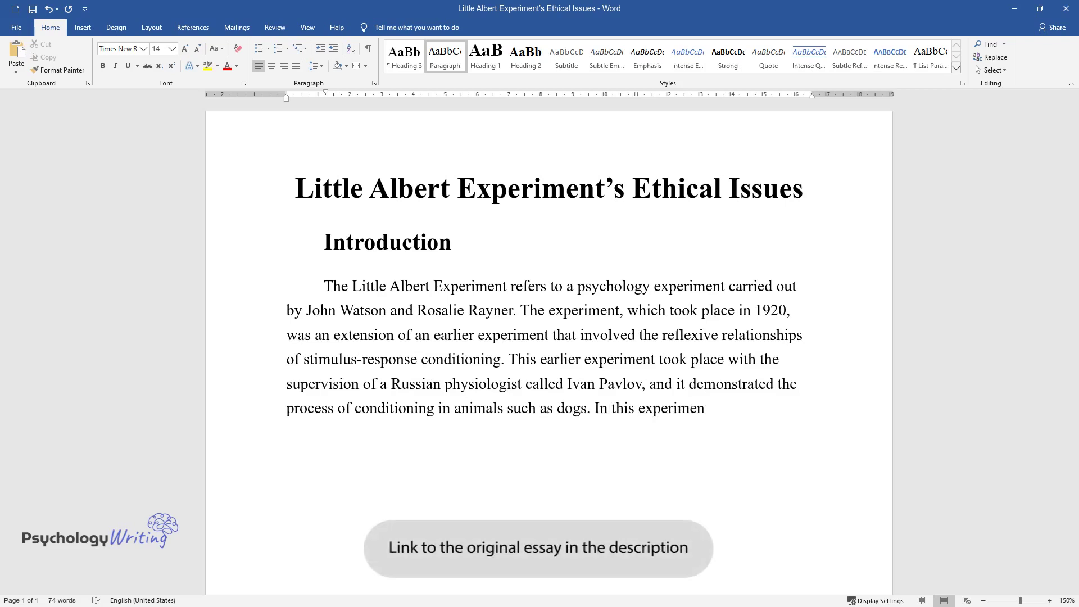
type("t, Watson attempted to extend pr")
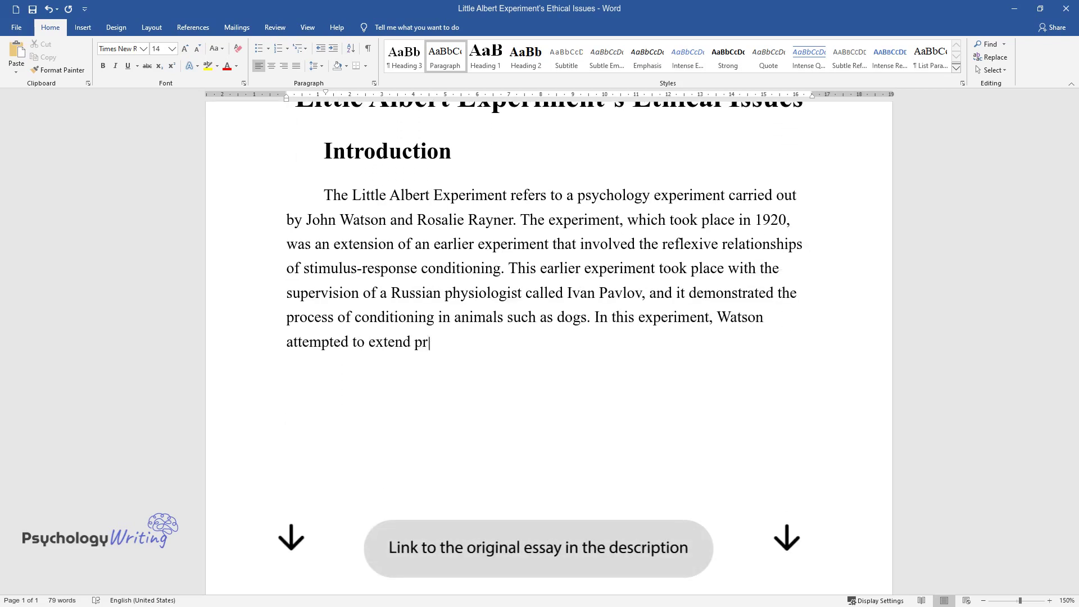
type("evious research by Pavlov. Pavlo")
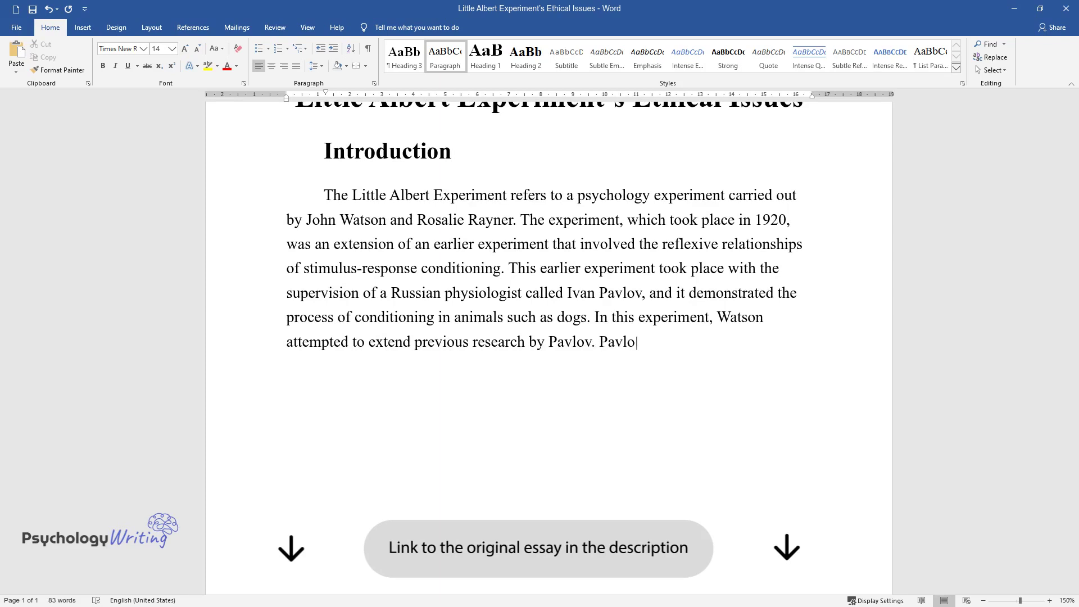
type("v's research had indicated that it is possible to")
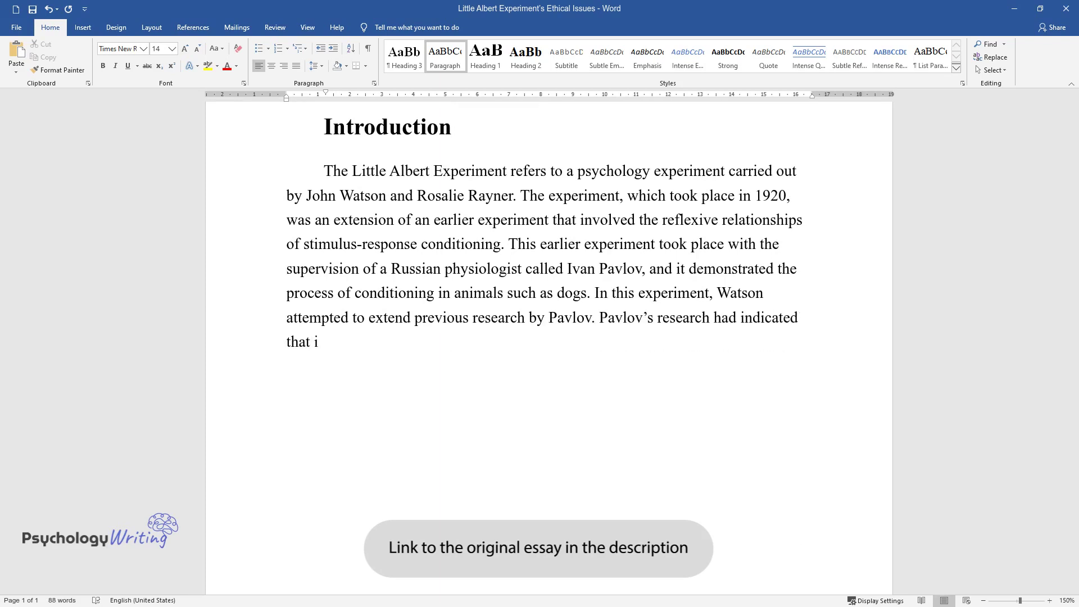
type(" condition emoti")
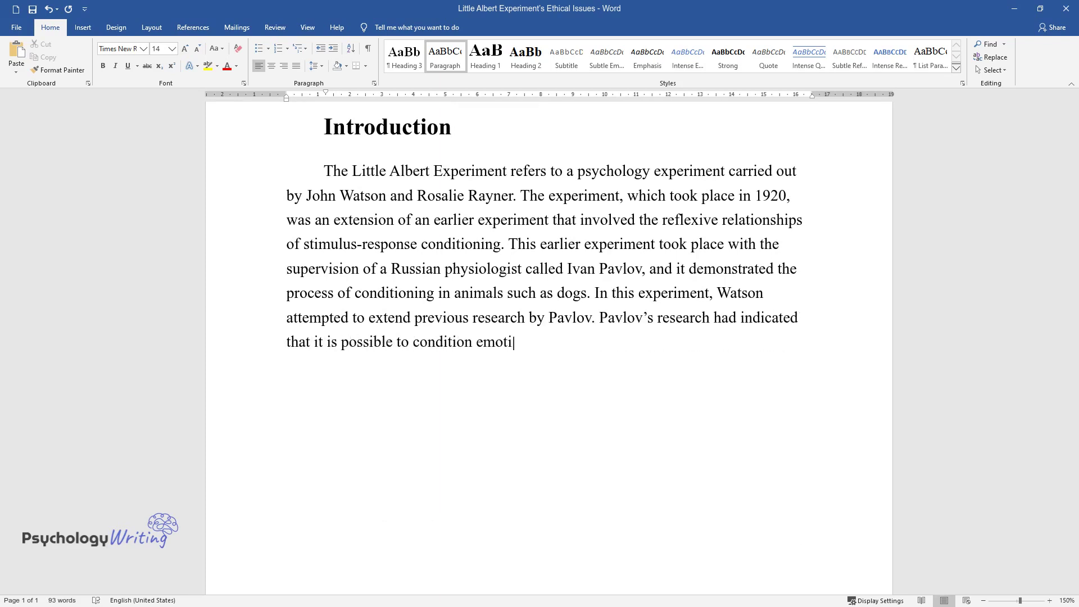
type("onal reactions in humans, just l")
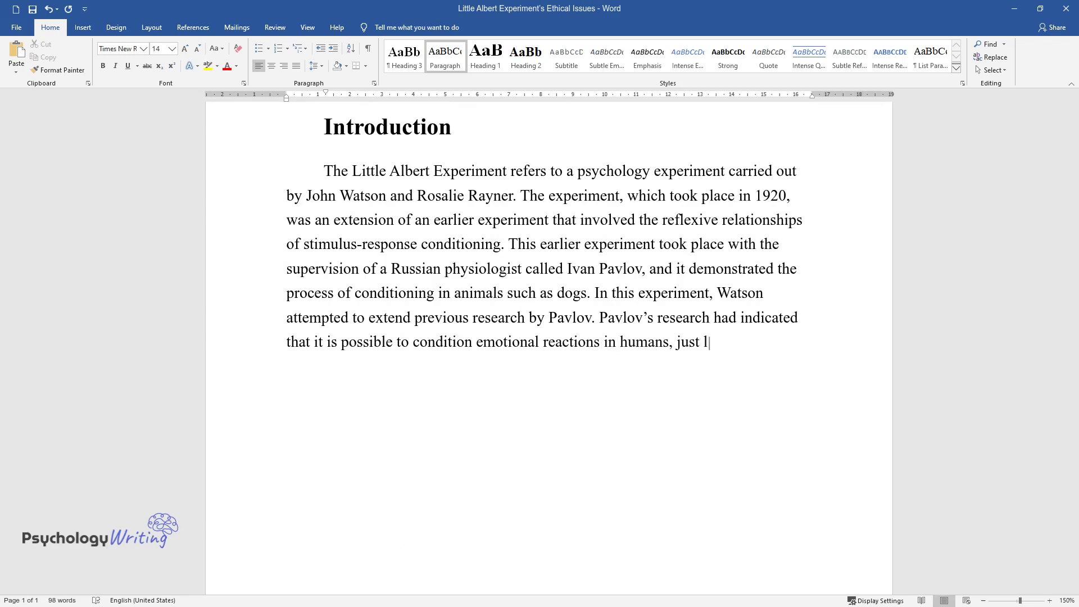
type("ike in dogs.")
key("Return")
- Add a 'Main body' heading and describe conditioning eleven-month-old Albert B to fear the rat
type("Main body")
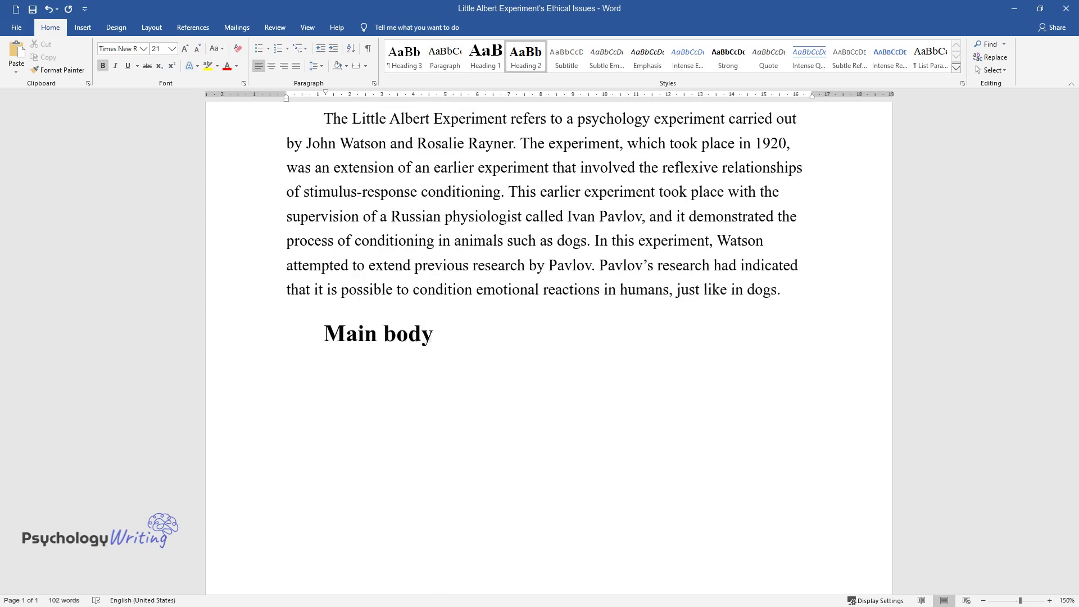
key("Return")
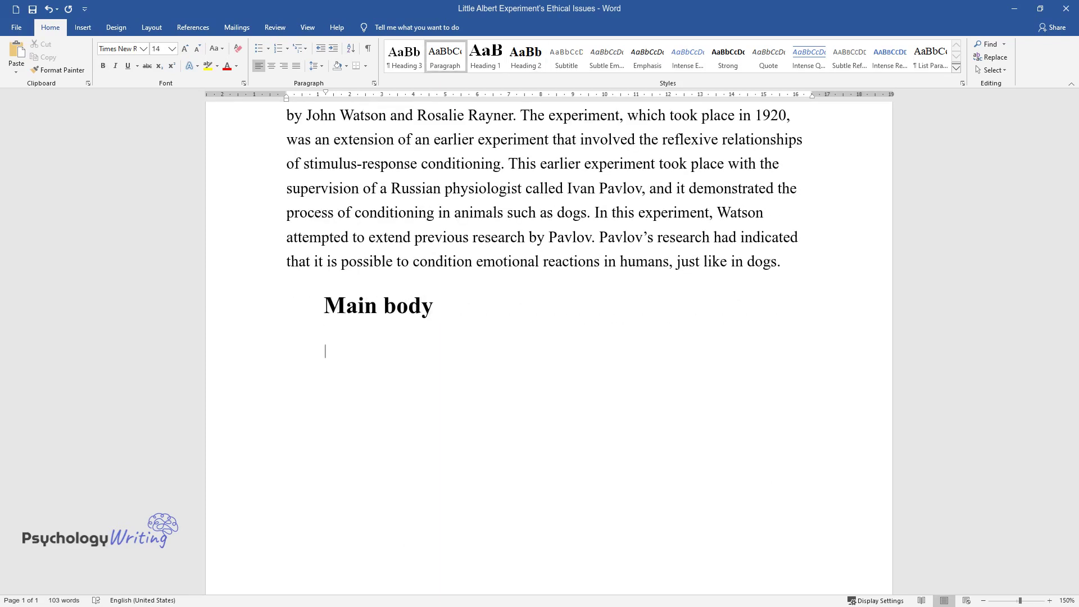
type("The experiment was con")
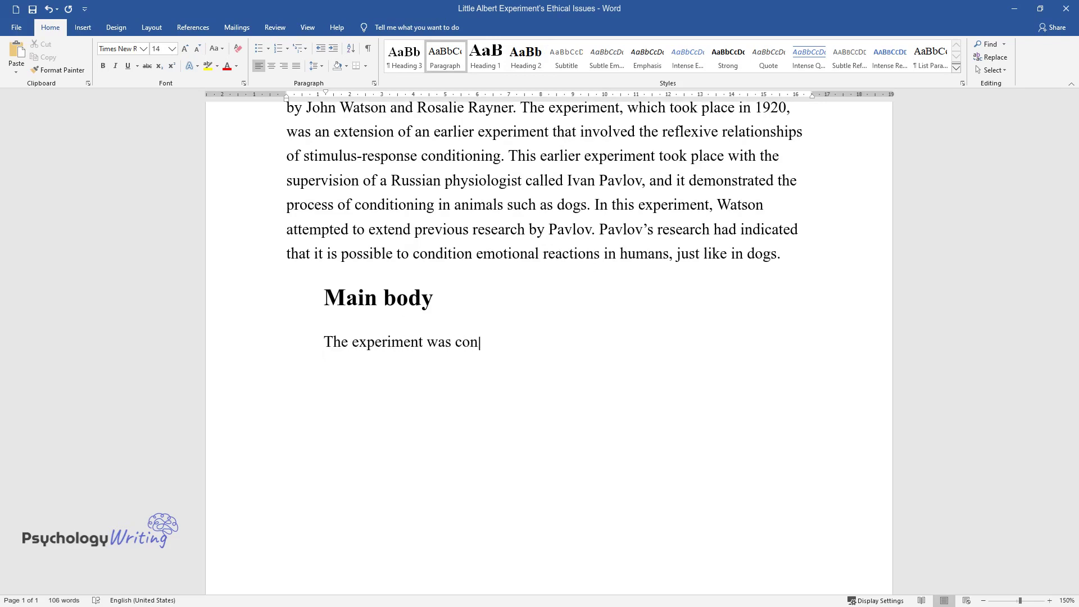
type("ducted on a boy named Albert B, w")
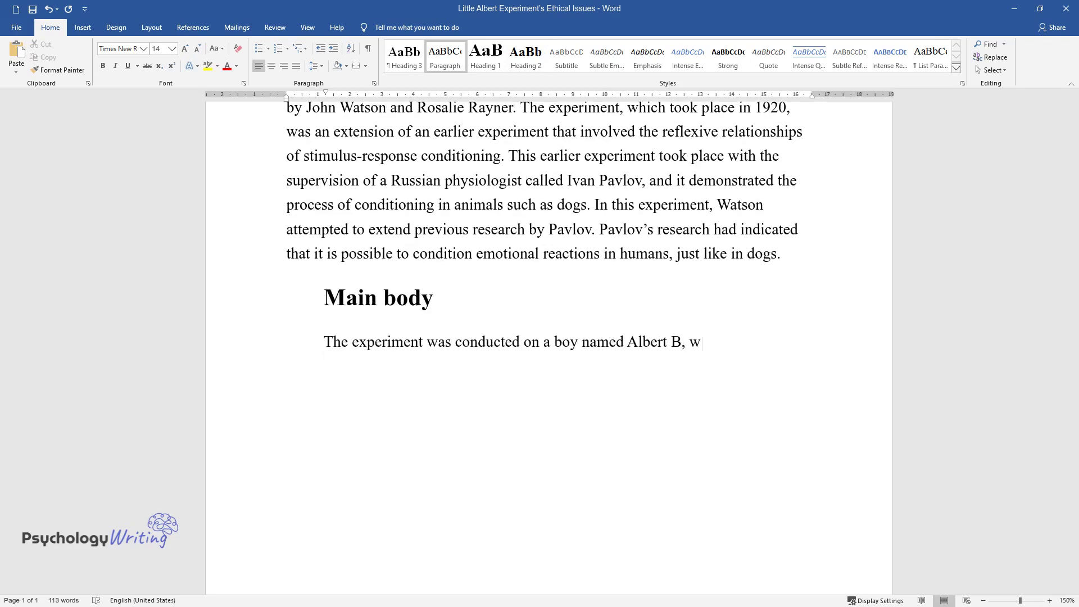
type("ho was eleven months old at the time. In the experiment, Rayner a")
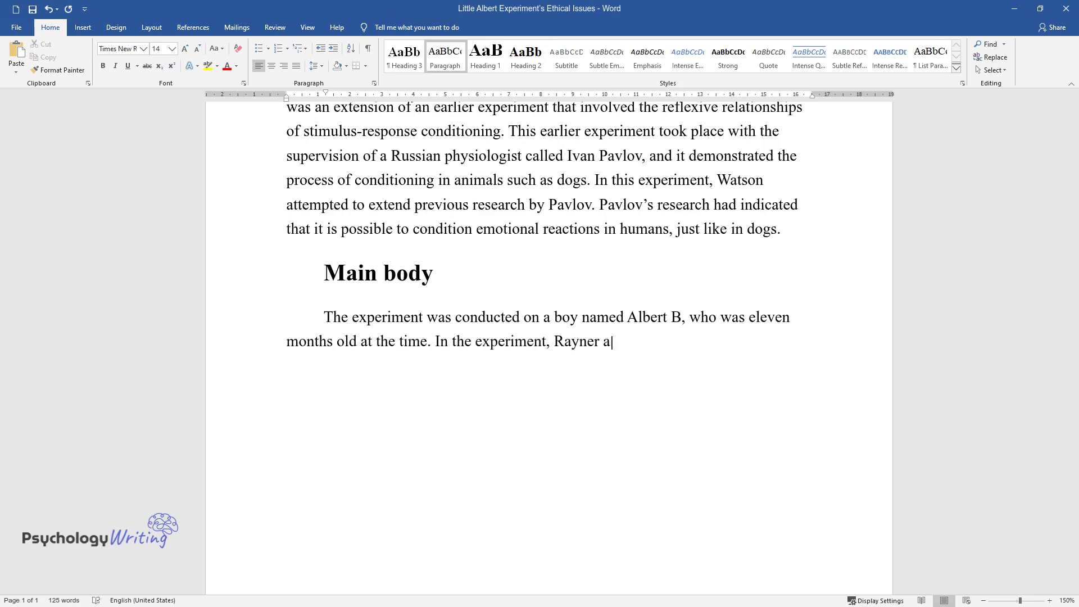
type("nd Watson exposed the baby to a number of")
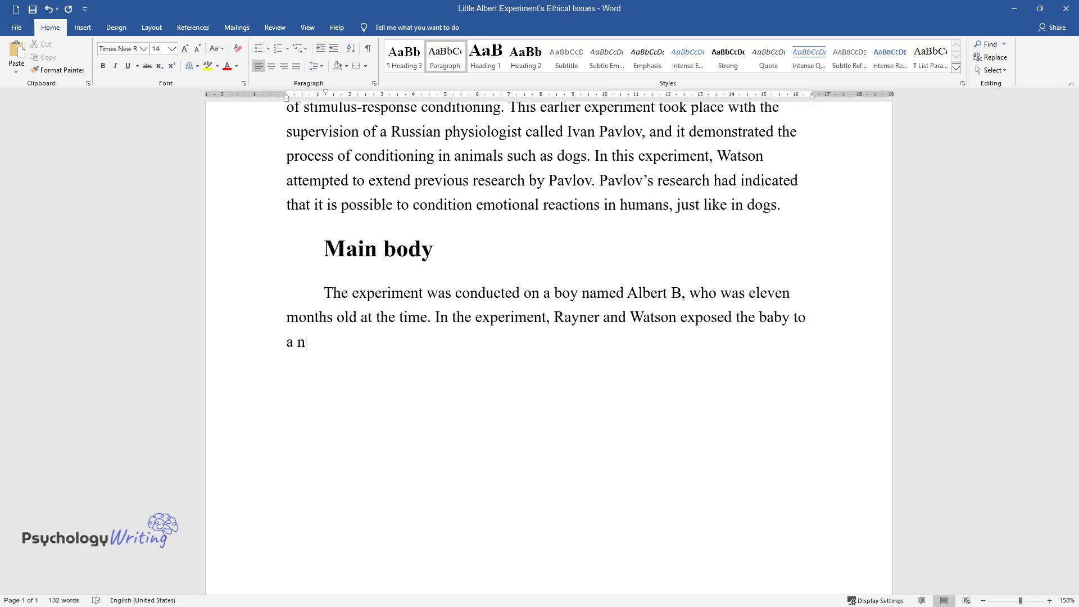
type(" stimuli and watched his ")
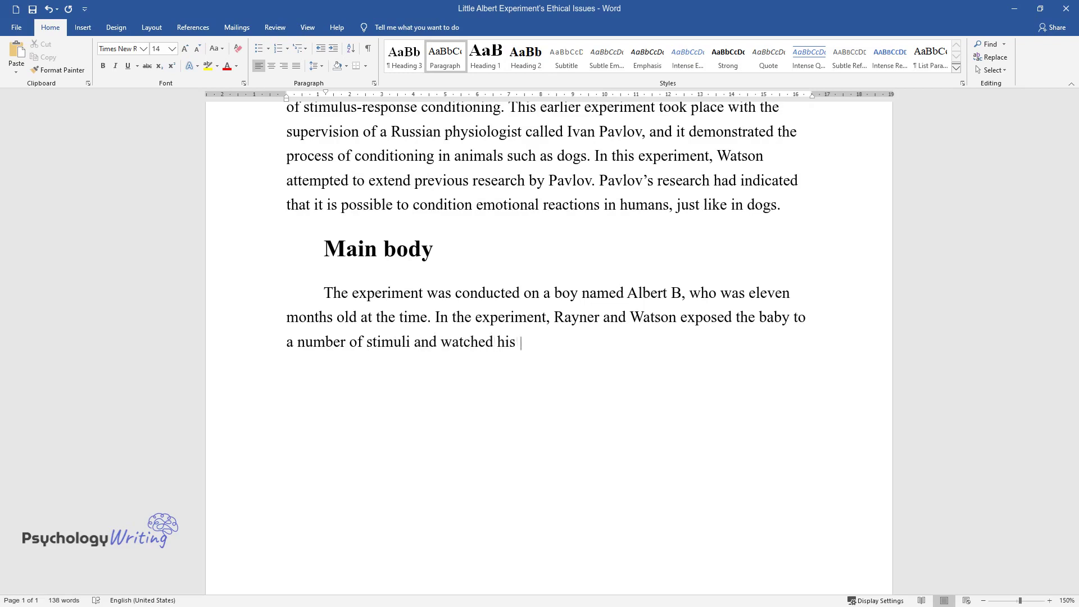
type("reaction. These stimuli included ")
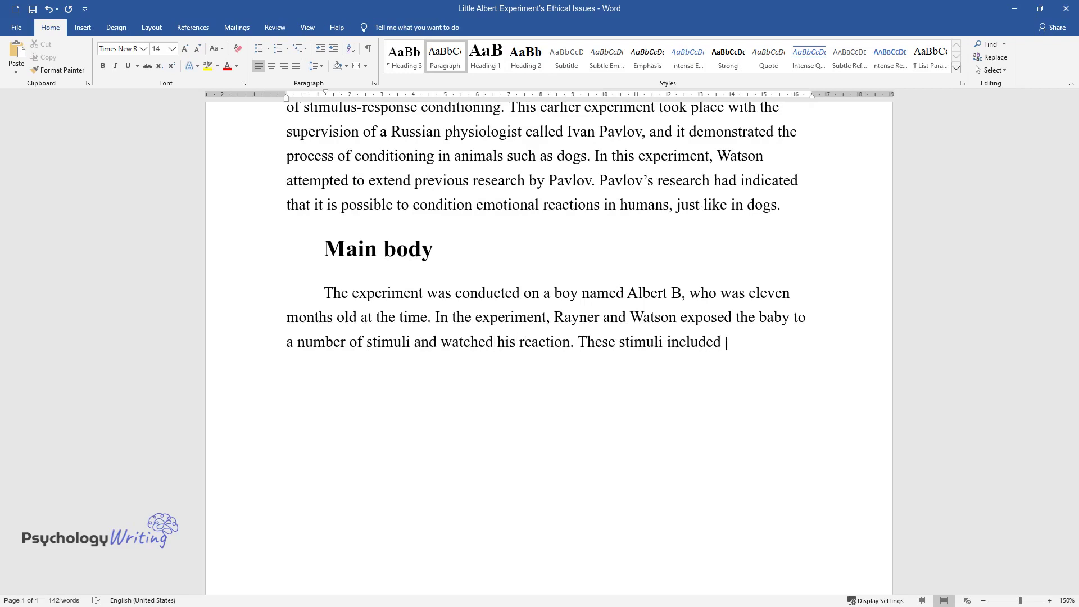
type("burning masks, a monkey, a white ")
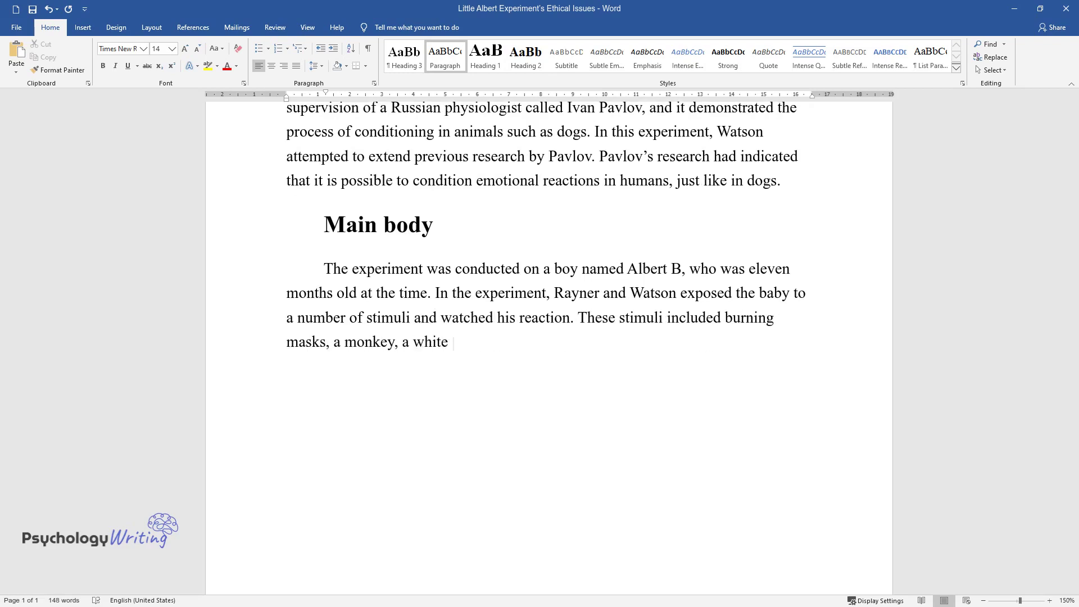
type("rat, and a rabbit. At first, the")
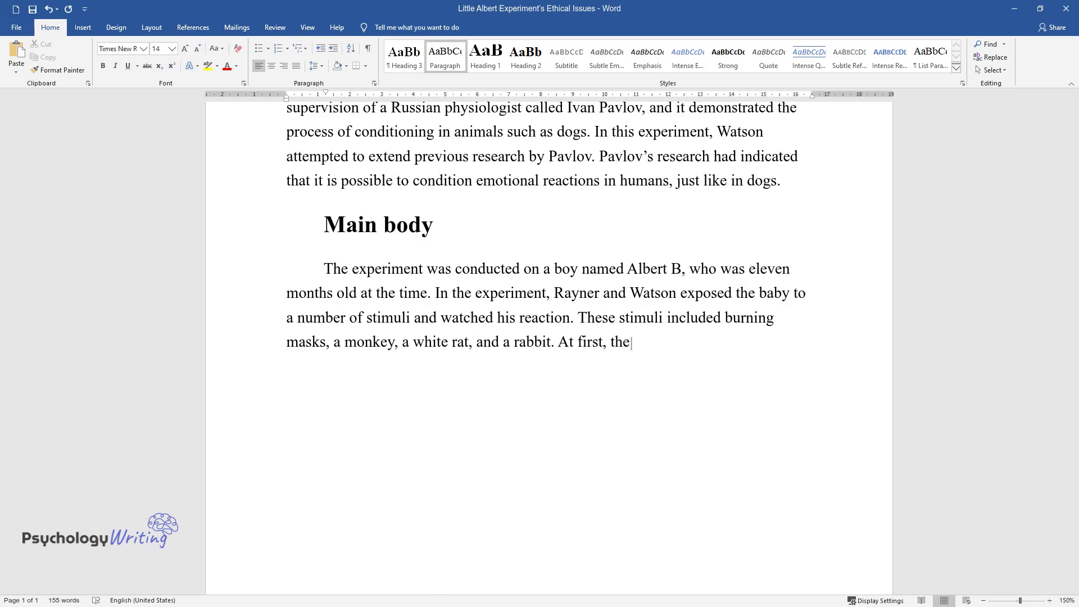
type(" child did not show any fear of the things display")
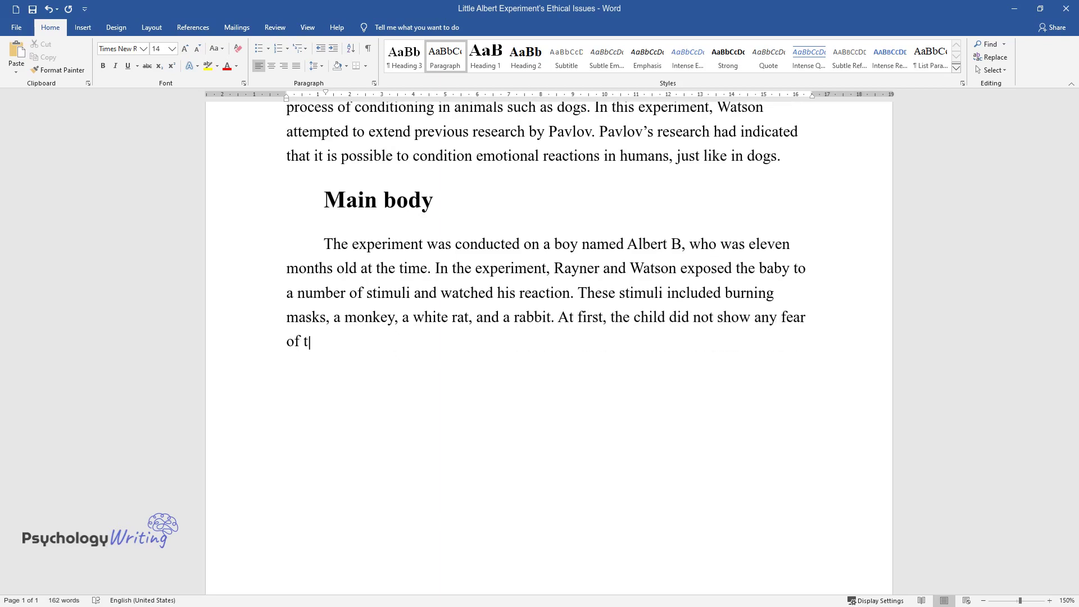
type("ed. At the start")
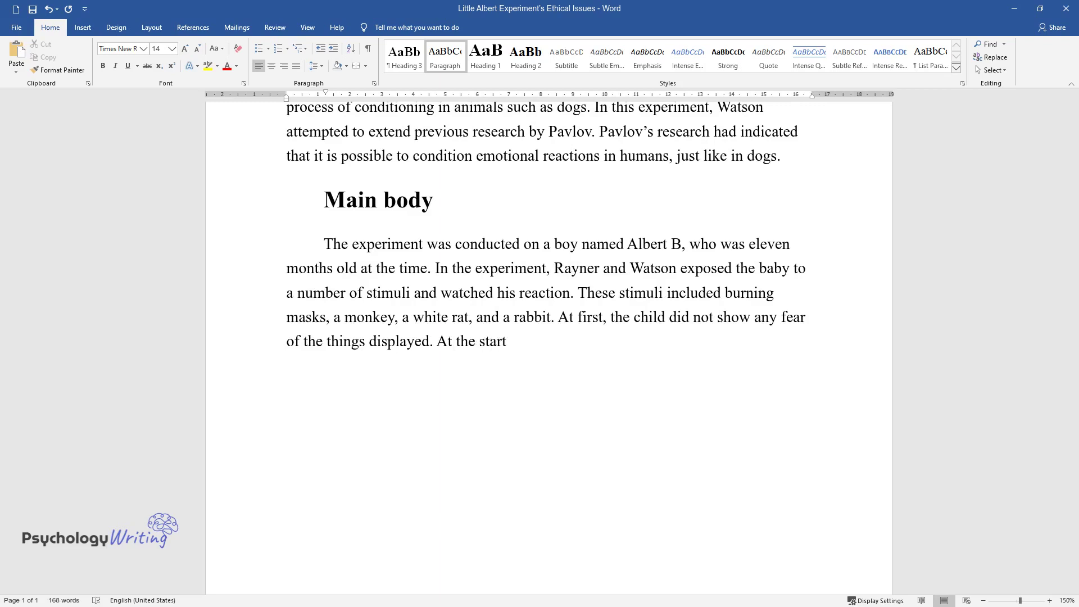
type(" of the experiment, Watson and Ra")
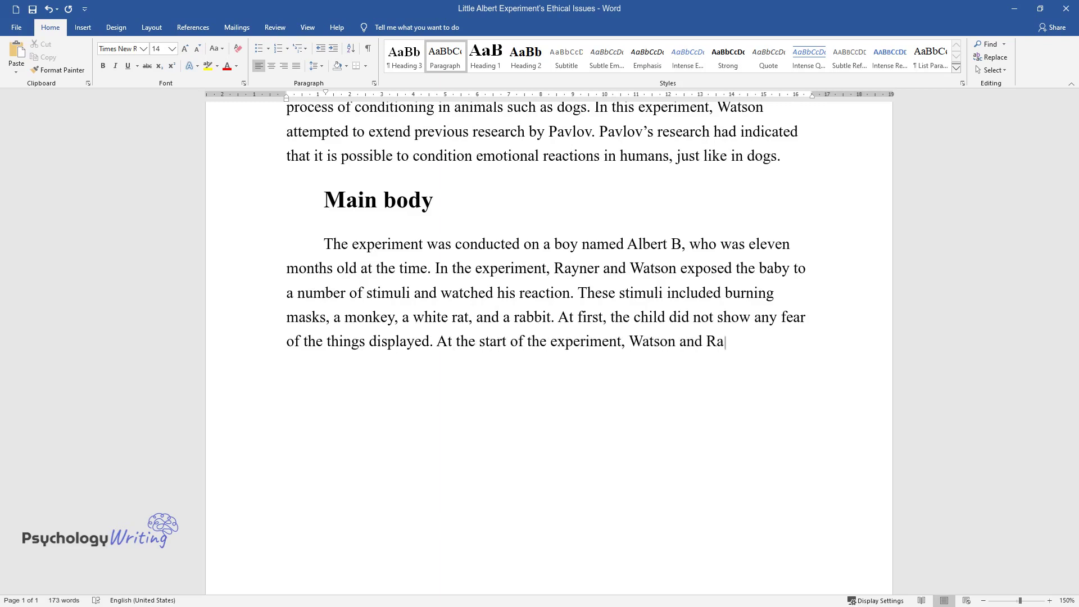
type("yner observed that initially whe")
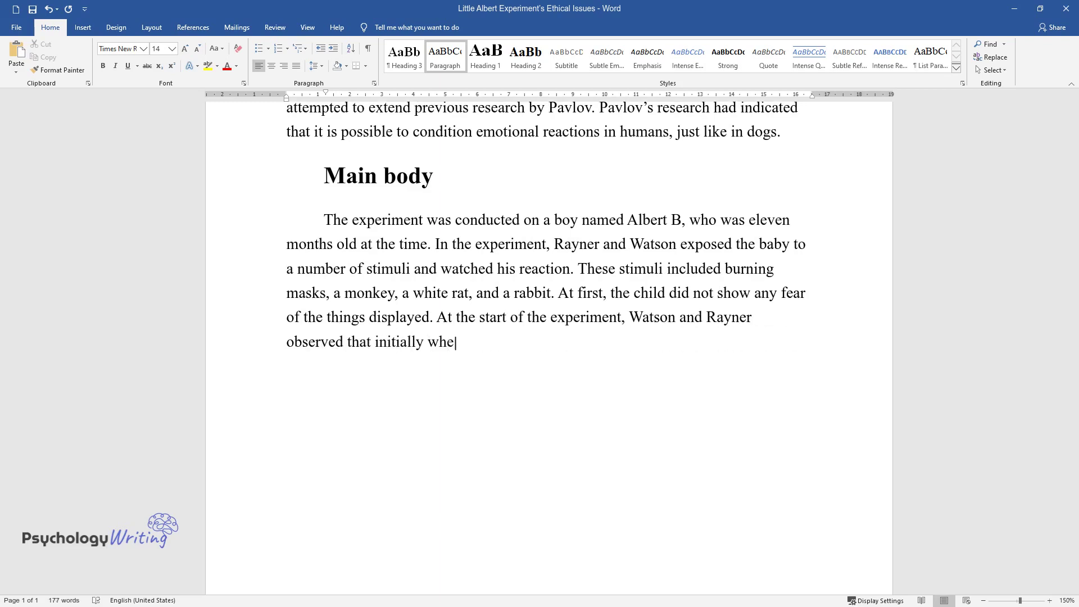
type("n the child was shown a live whit")
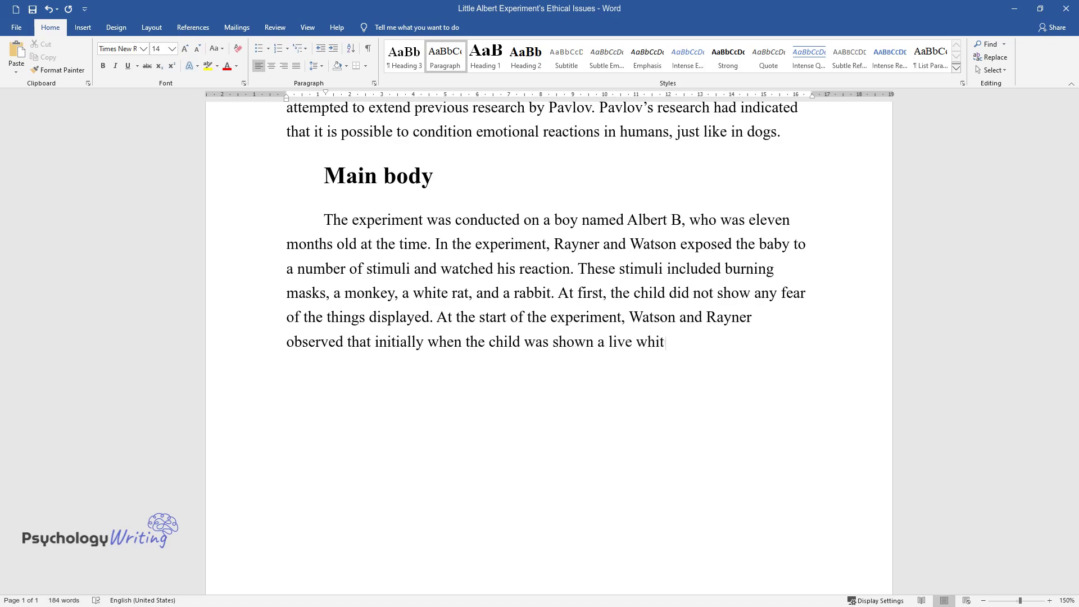
type("e rabbit, he smiled and approached the ra")
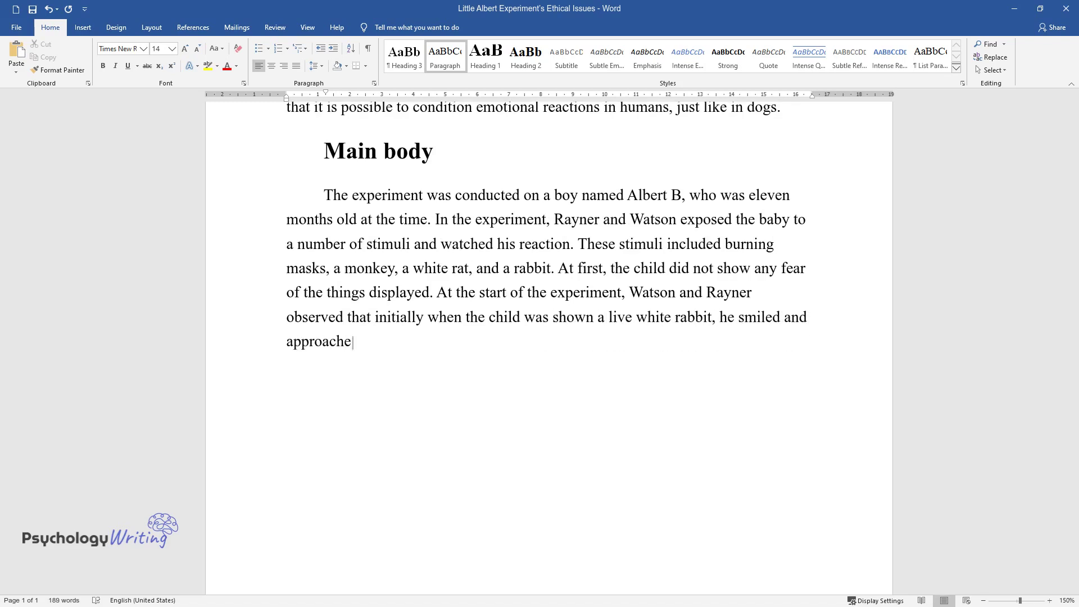
type("t. Using a hammer, Watson")
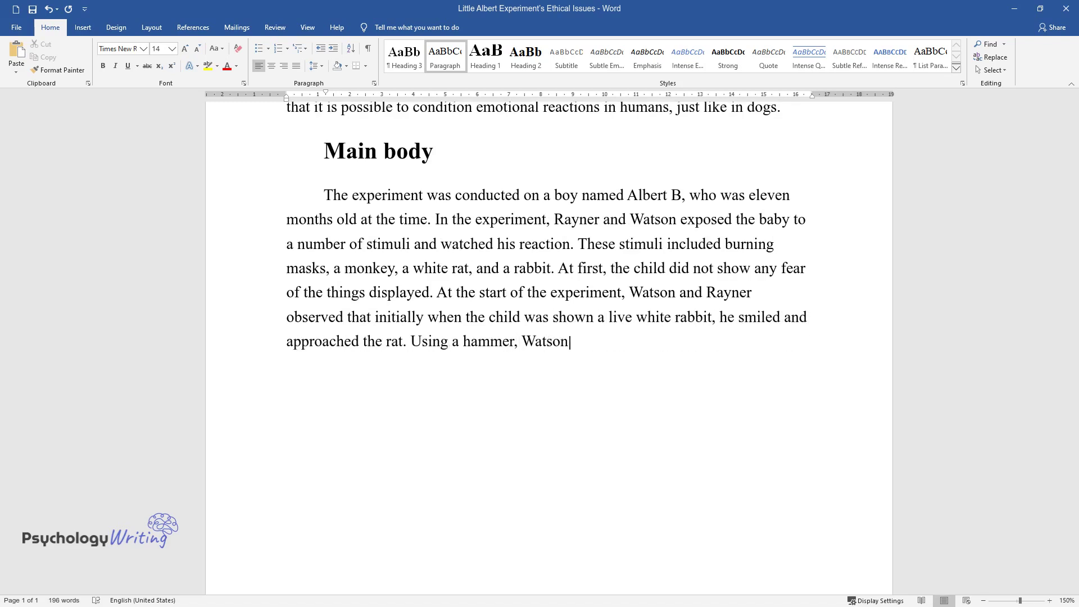
type(" stuck a metal bar when the rat w")
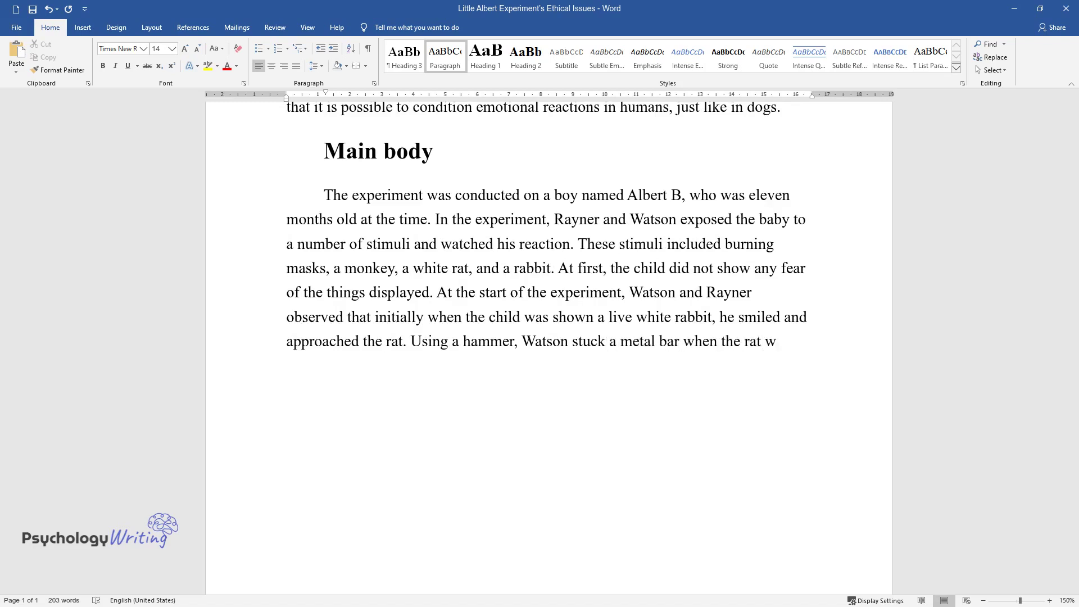
type("as not present. When the")
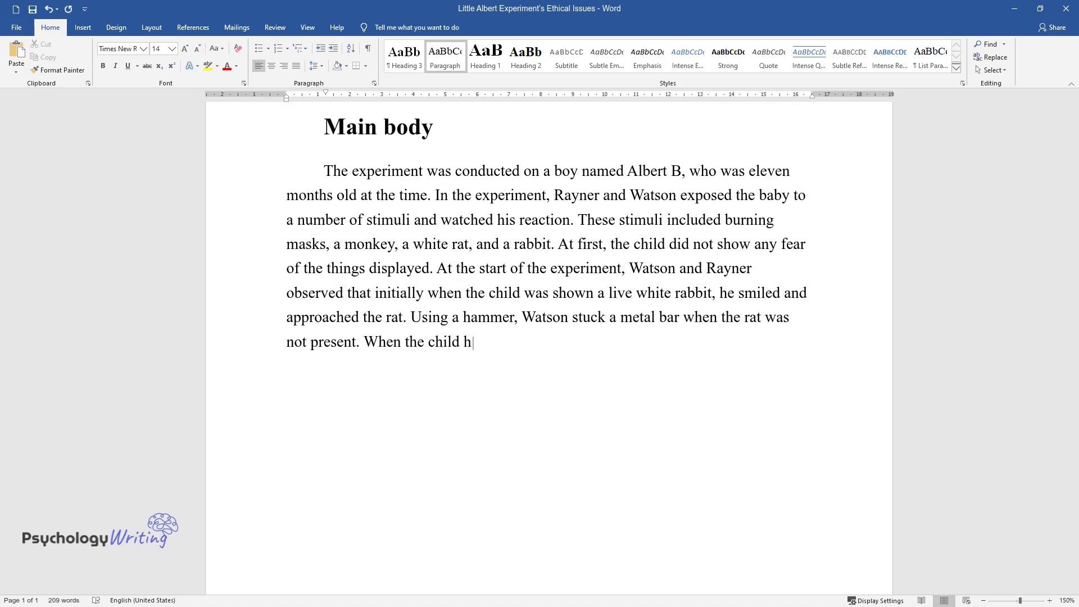
type(" child heard this, he flinched and began to cry. After that, the loud sound and th")
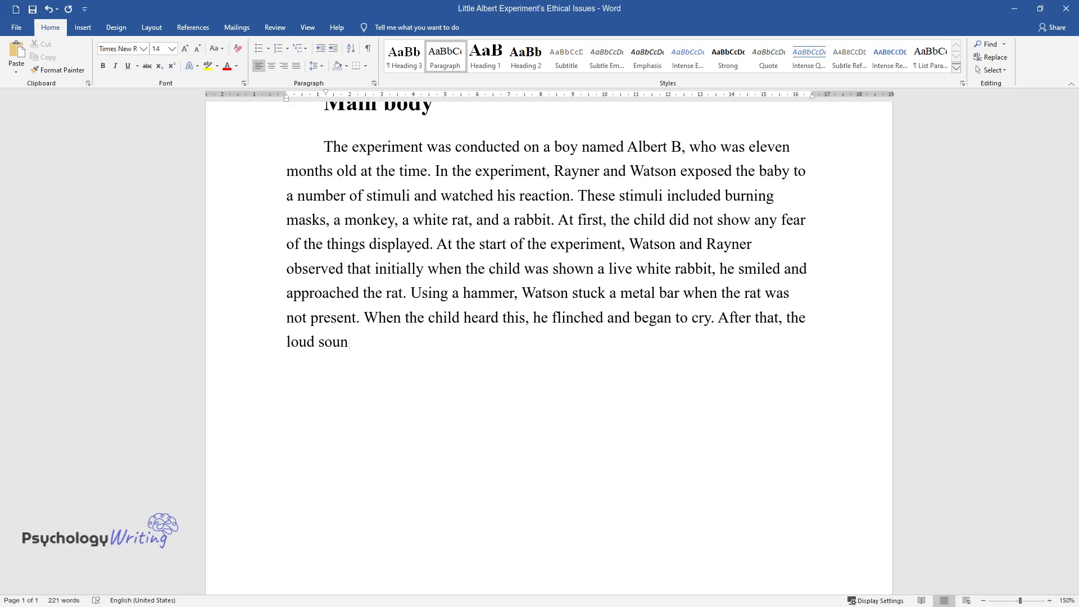
type("e rat were simultaneously")
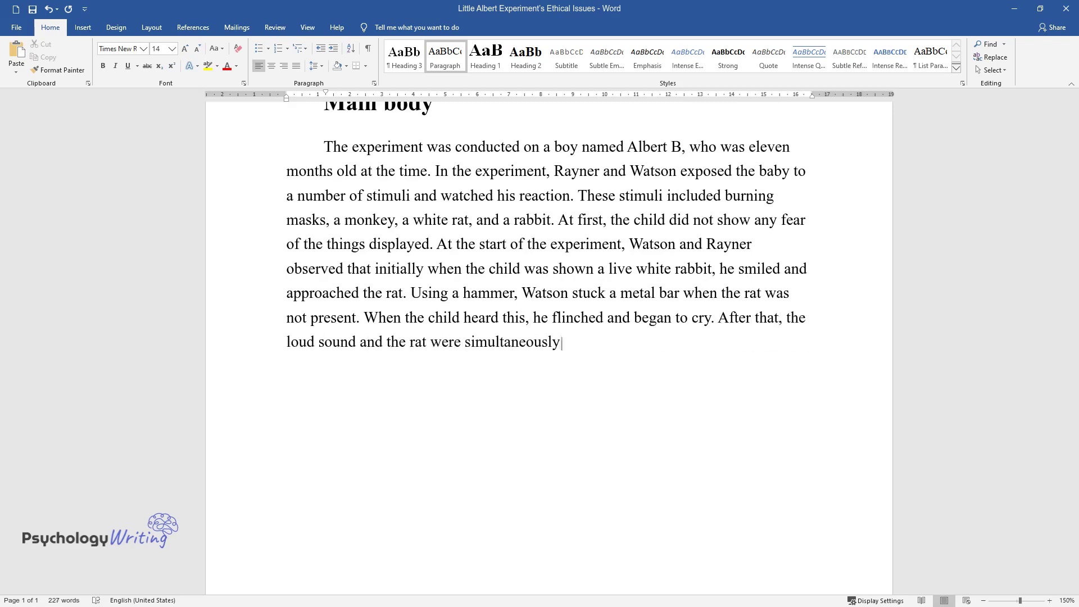
type(" presented on seven different occ")
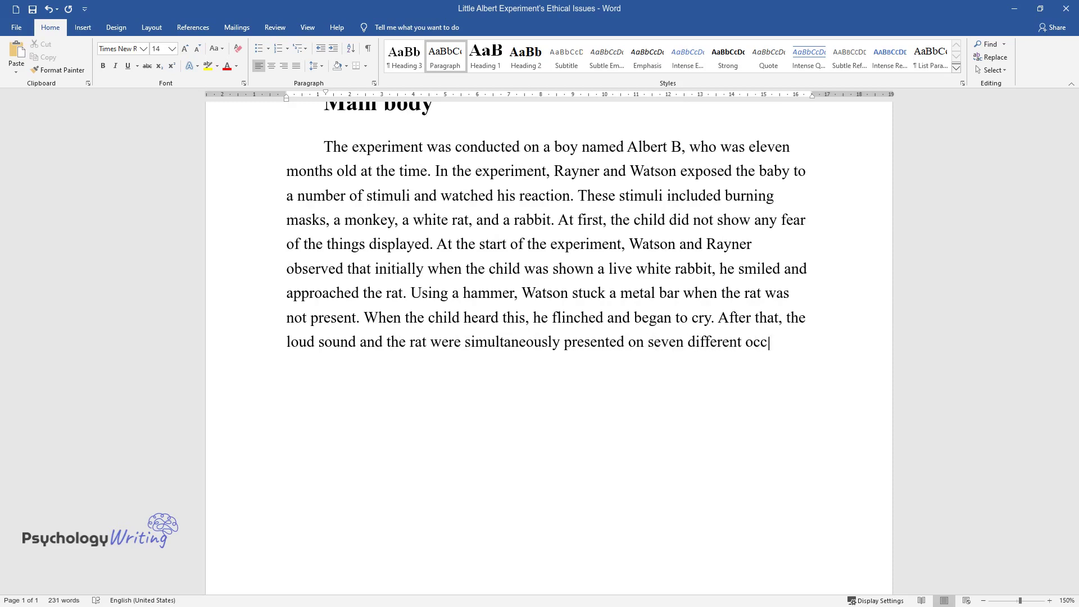
type("asions. On these occasions, the ")
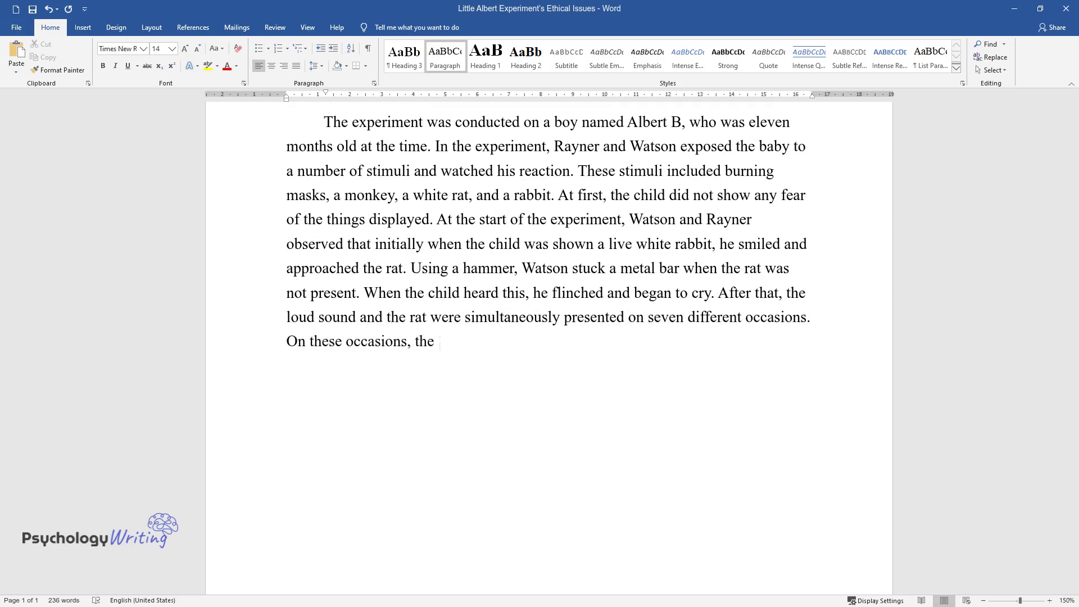
type("boy reacted to the loud sound, mo")
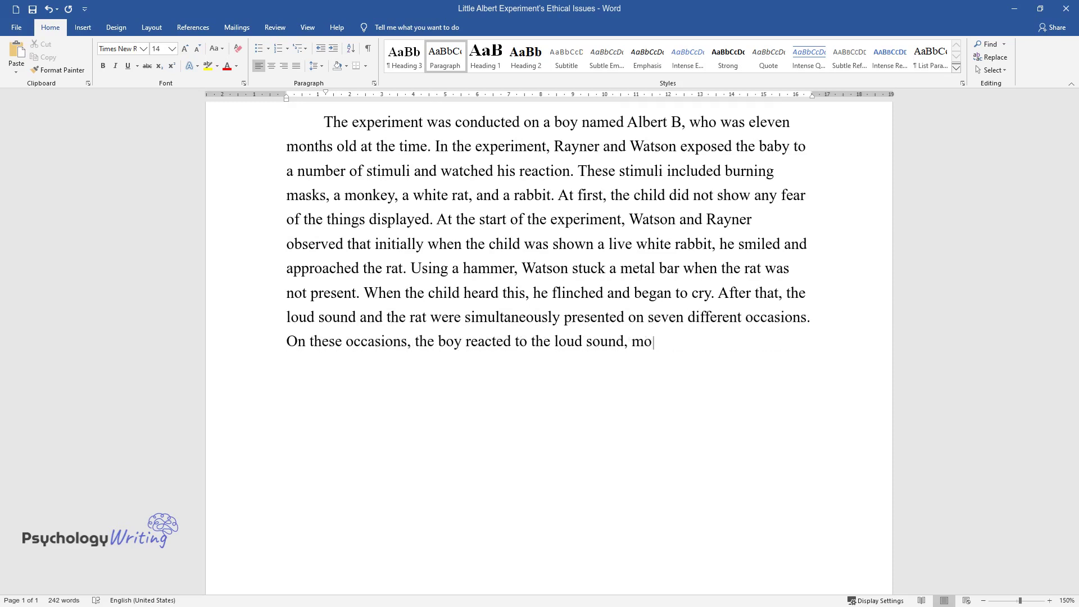
type("ving away from the rat and the so")
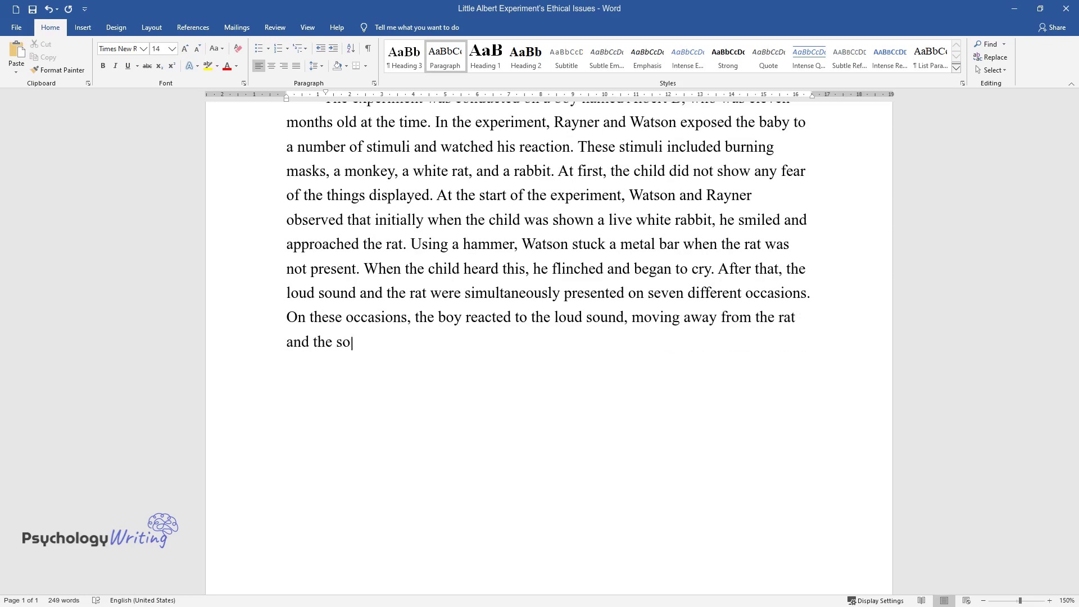
type("und, starting to whimper, and the")
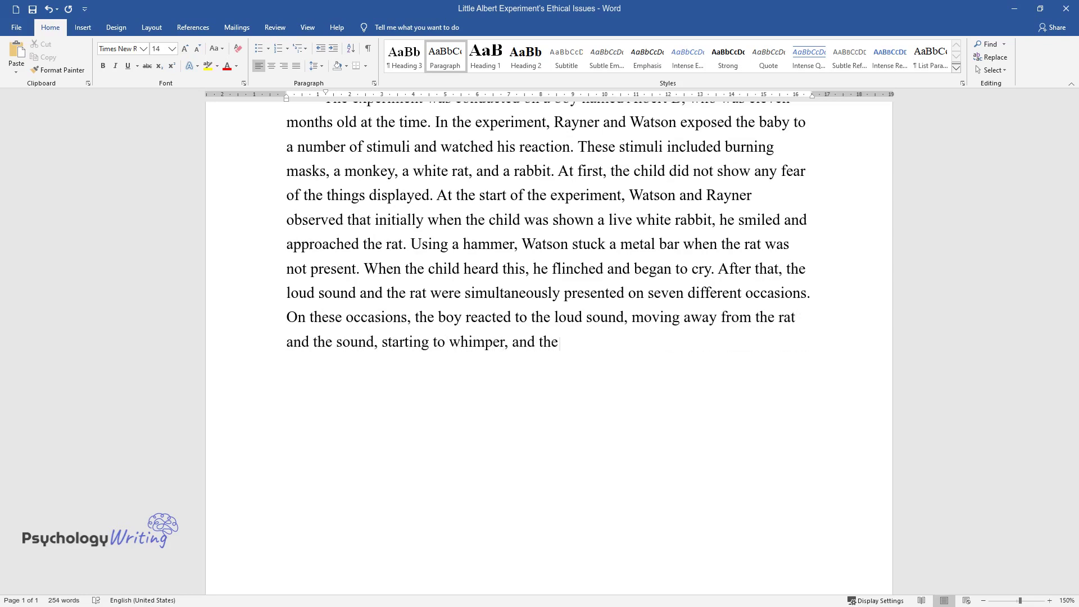
type("n crying. Towards the end of the")
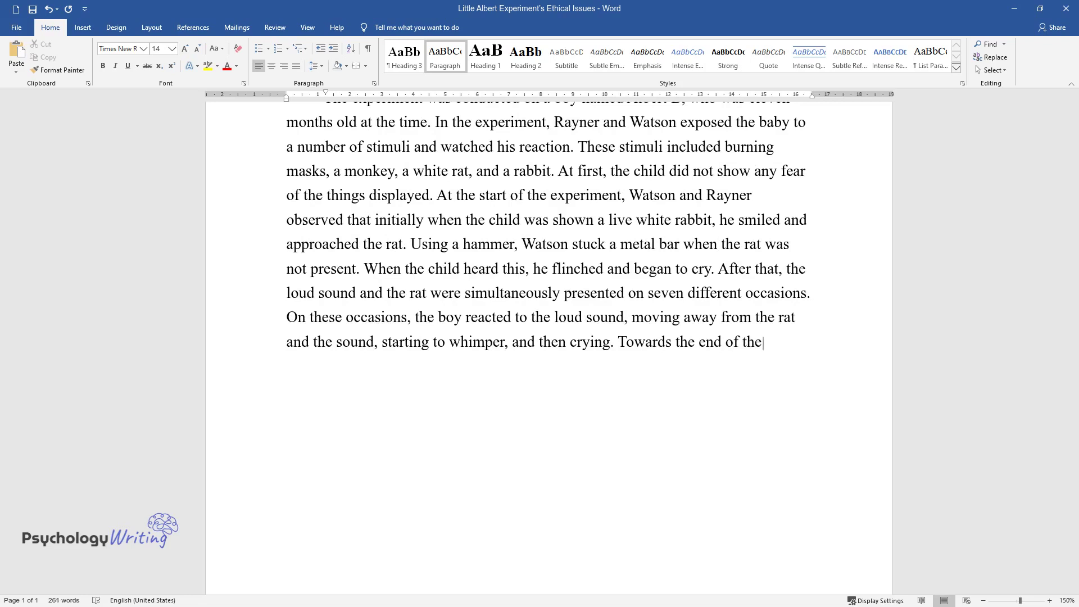
type(" experiment, the rat alone was sh")
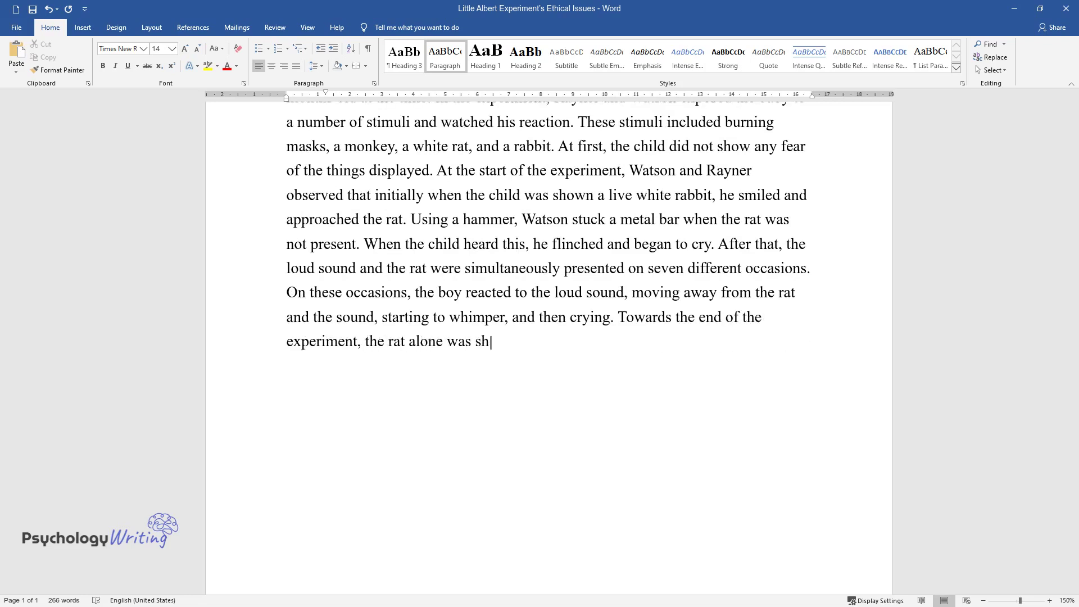
type("own to the child. With only the r")
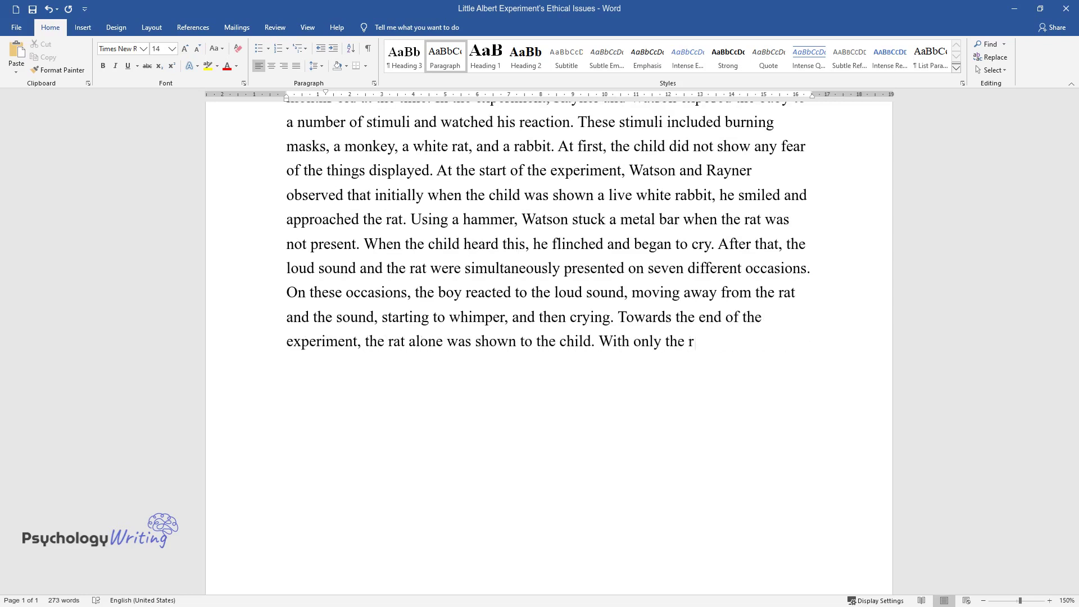
type("at placed in front of him and no ")
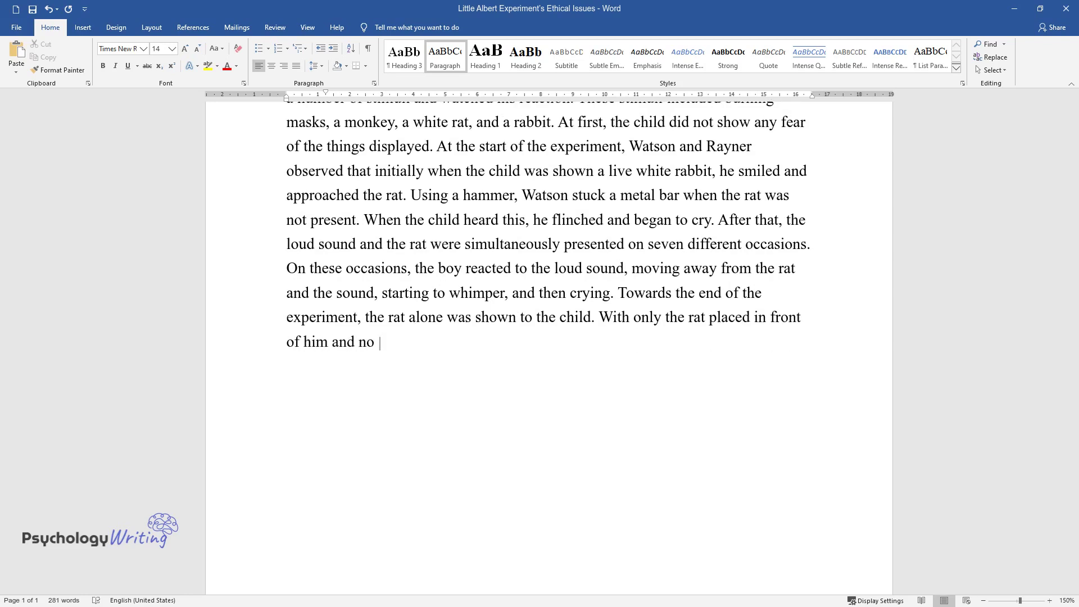
type("sound, he would instantly withdra")
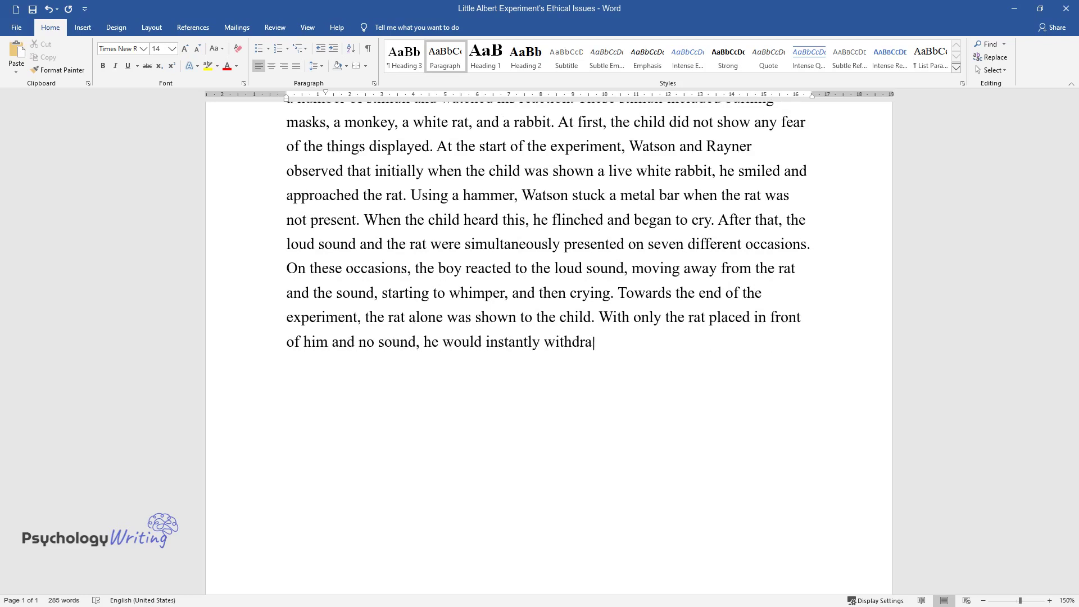
type("w from the rat, whimper, and the")
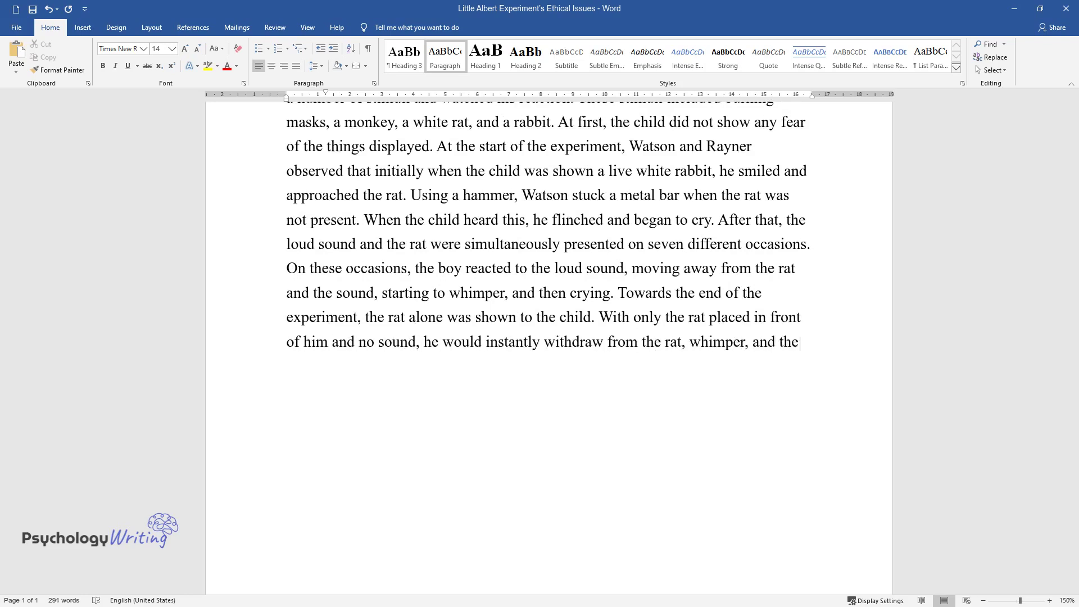
type("n start crying. Watson and Rayner")
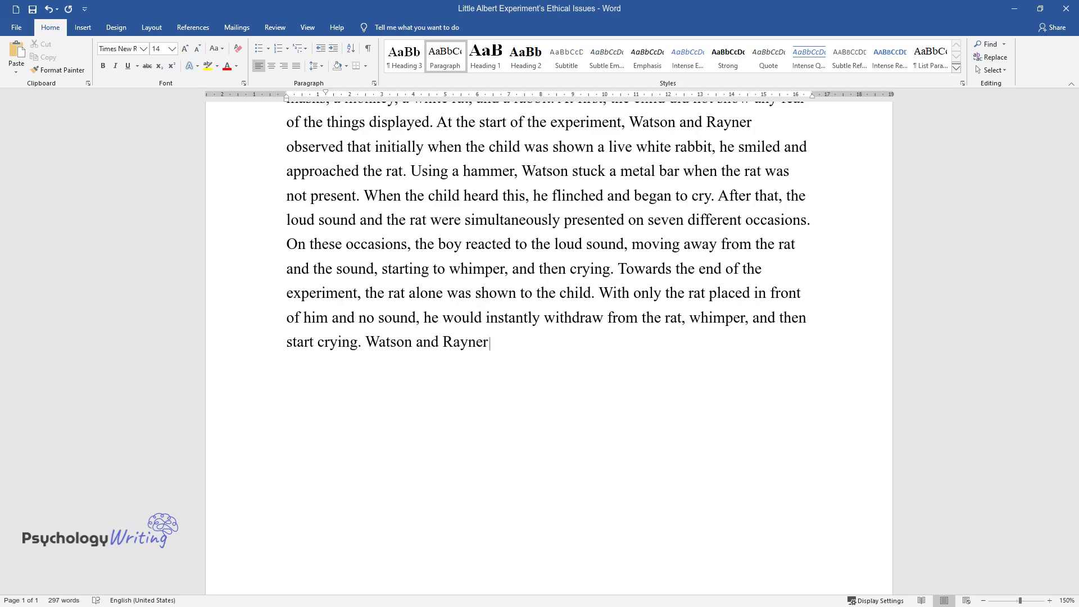
type(" had demonstrated using the class")
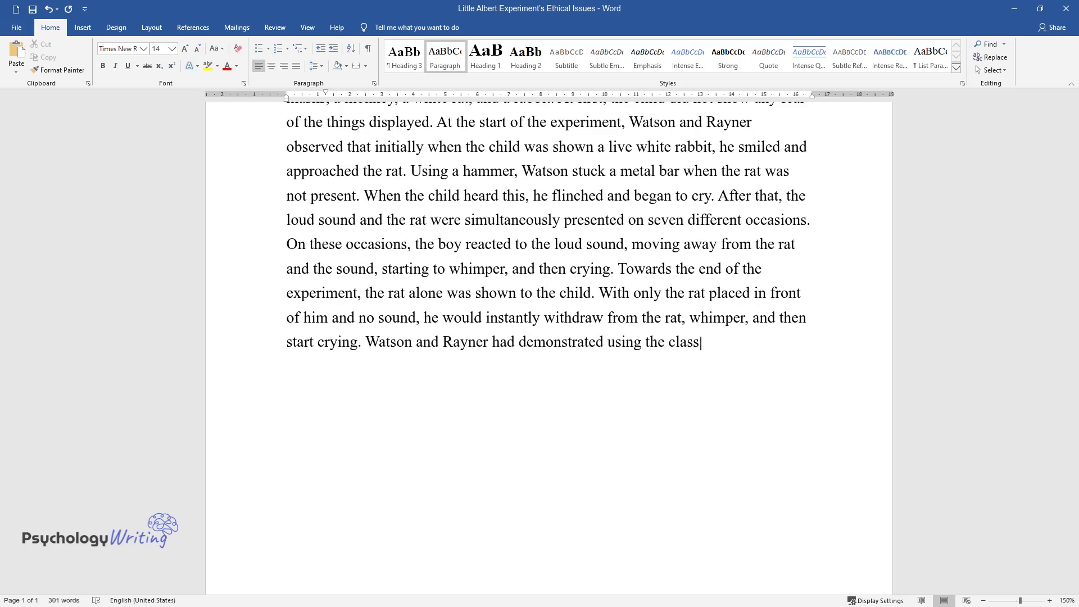
type("ical conditioning process that the rat, w")
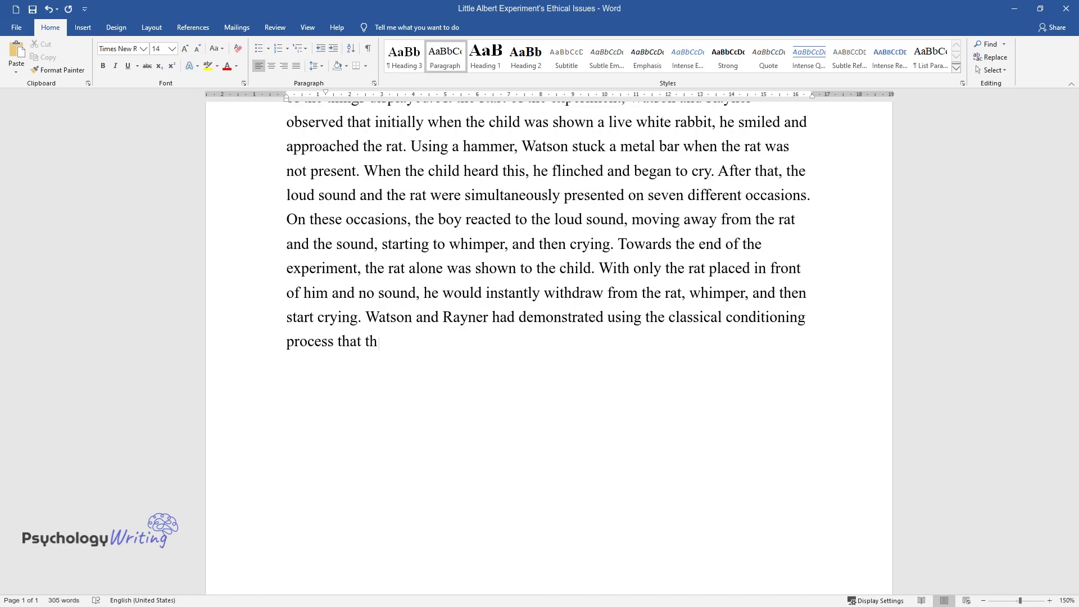
type("hich was the neutral object, elicits a strong emotional response.")
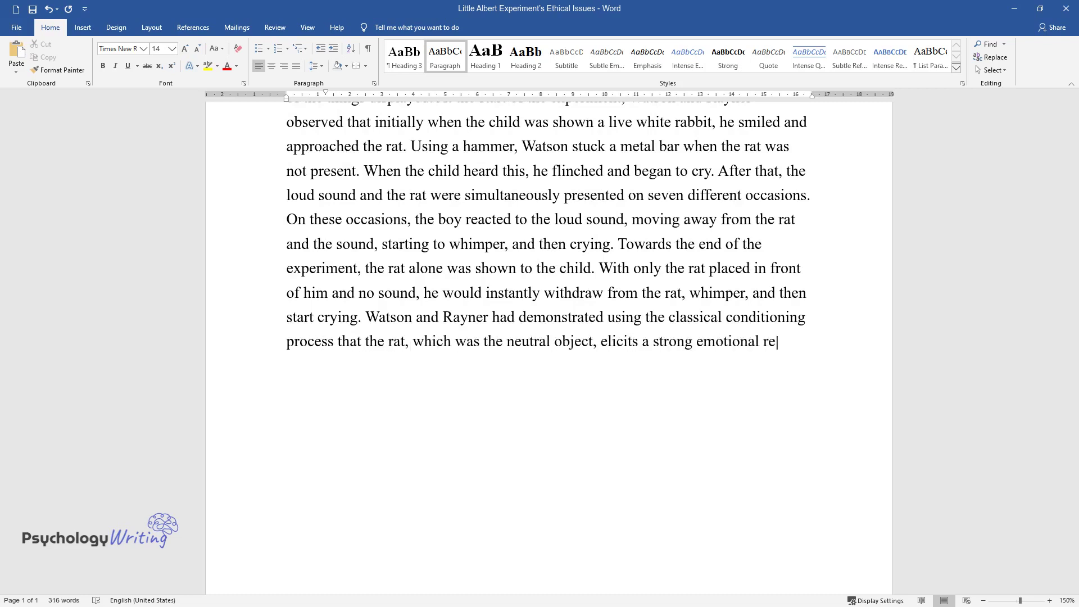
key("Return")
- Write the 'Although the Little Albert experiment is well known' paragraph, then begin the flawed-design one
type("Although")
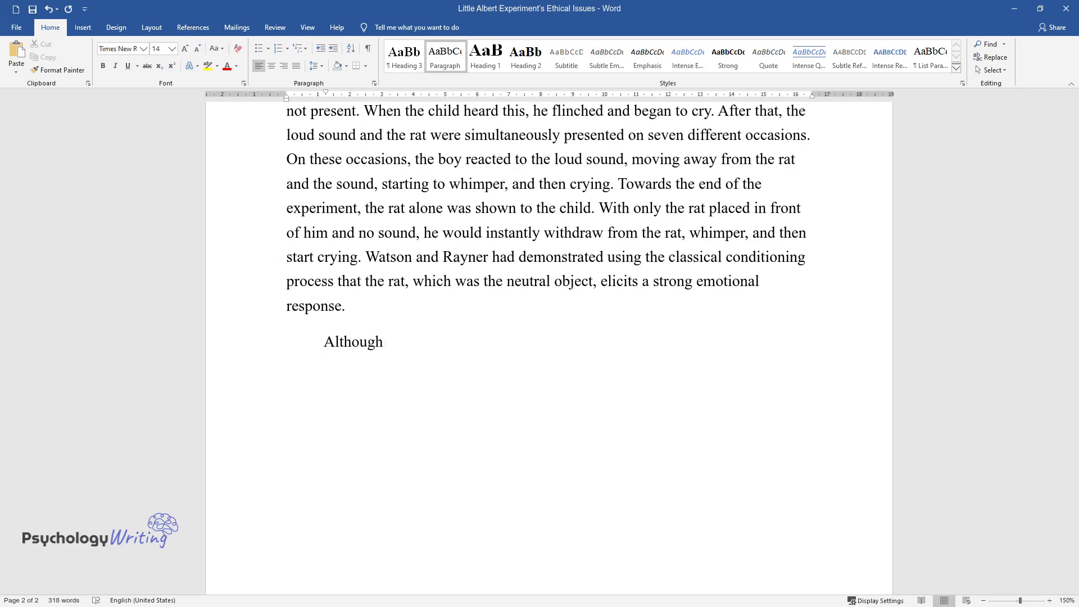
type(" the Little Albert experiment is we")
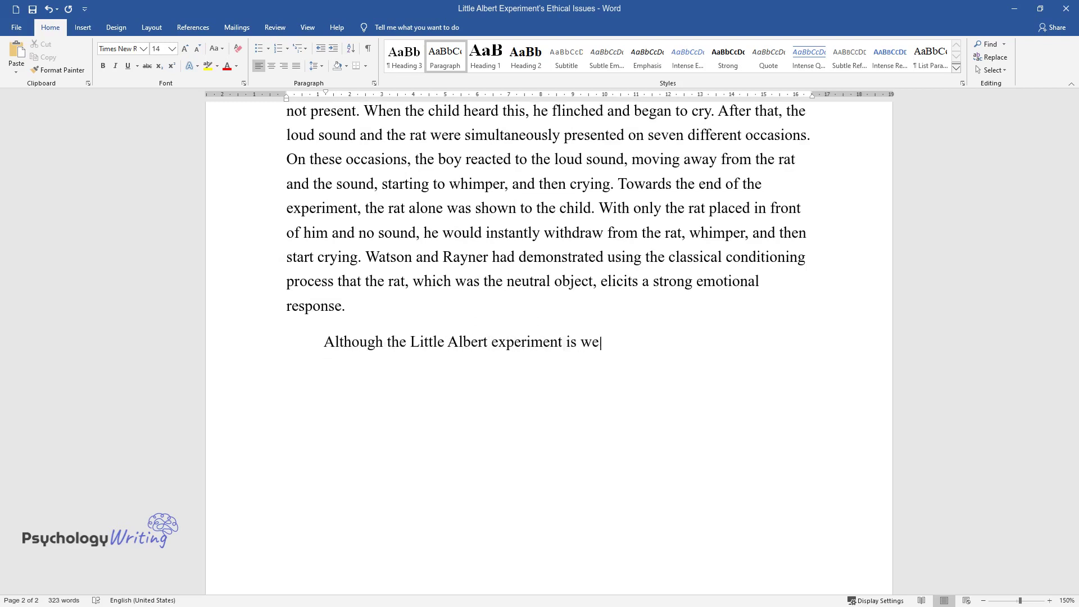
type("ll known in the psychology discipli")
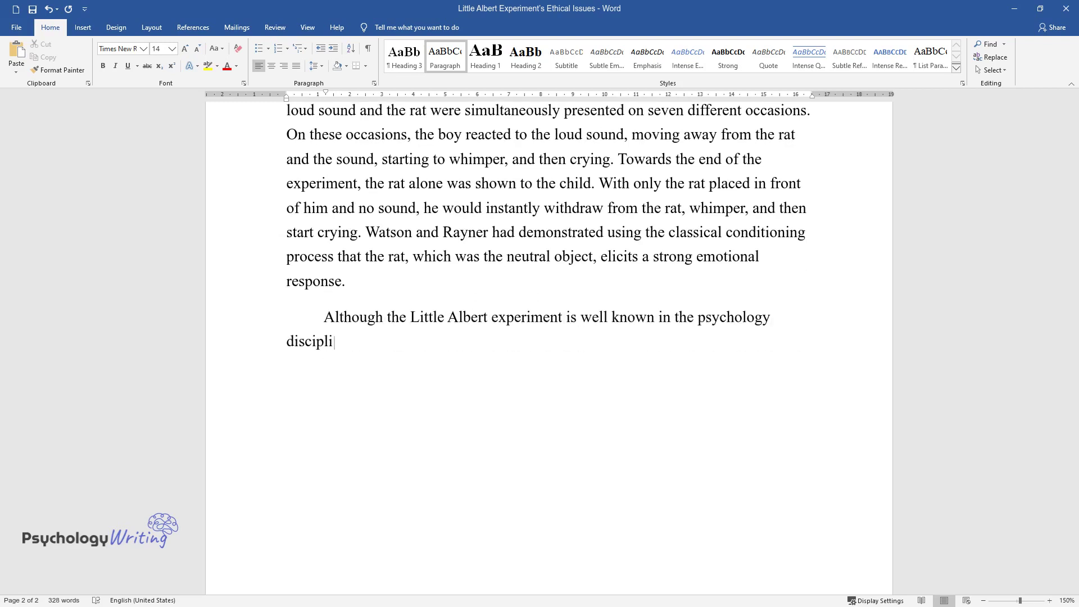
type("ne, it has sparked a lot of controv")
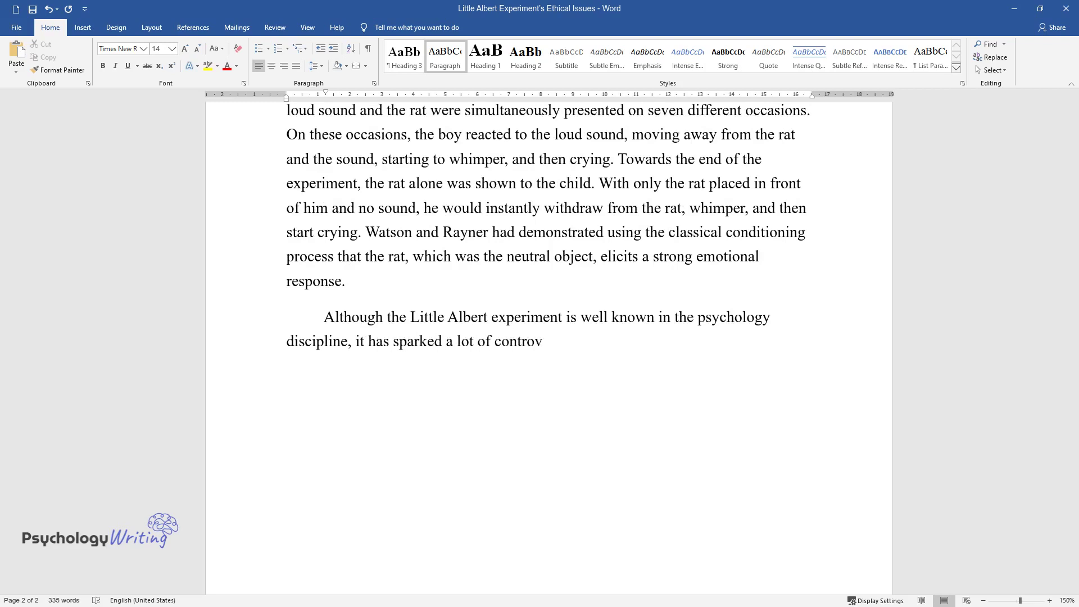
type("ersies and elicited criticism from ")
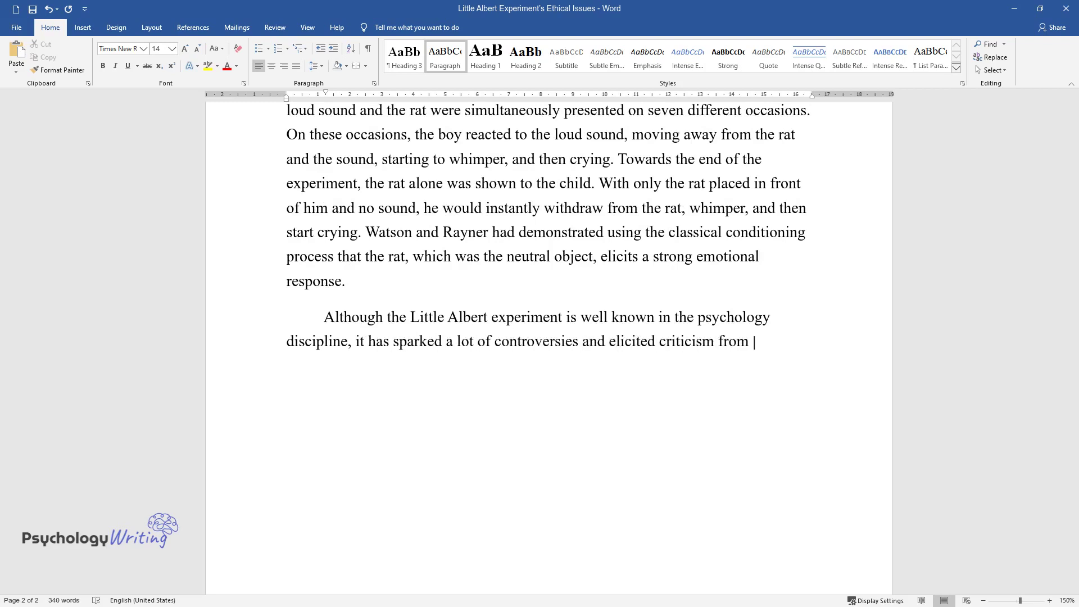
type("various quarters. The experiment ha")
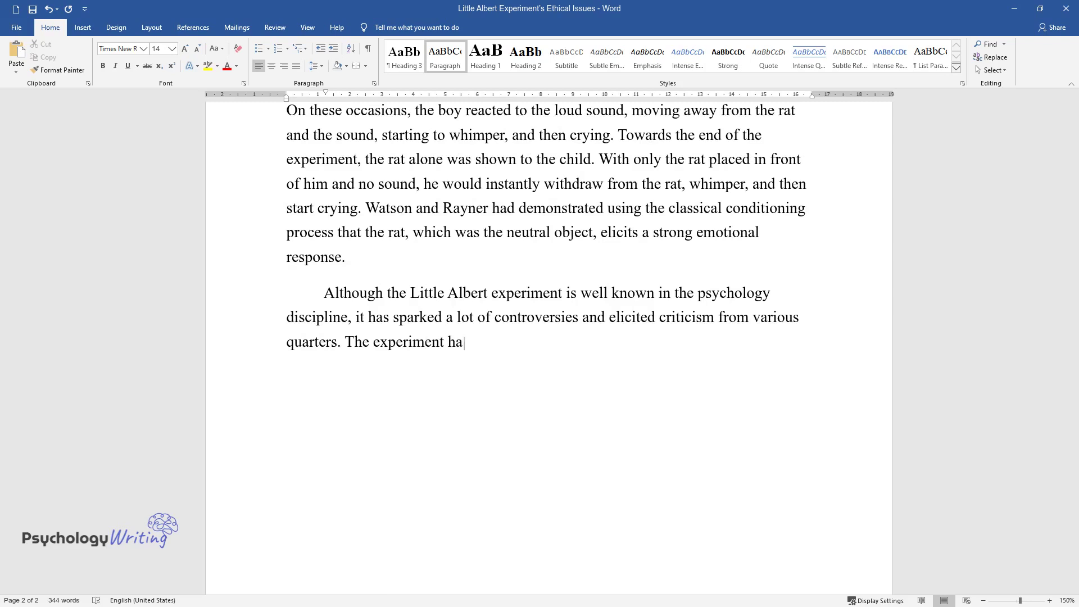
type("s been cited by many of these critic")
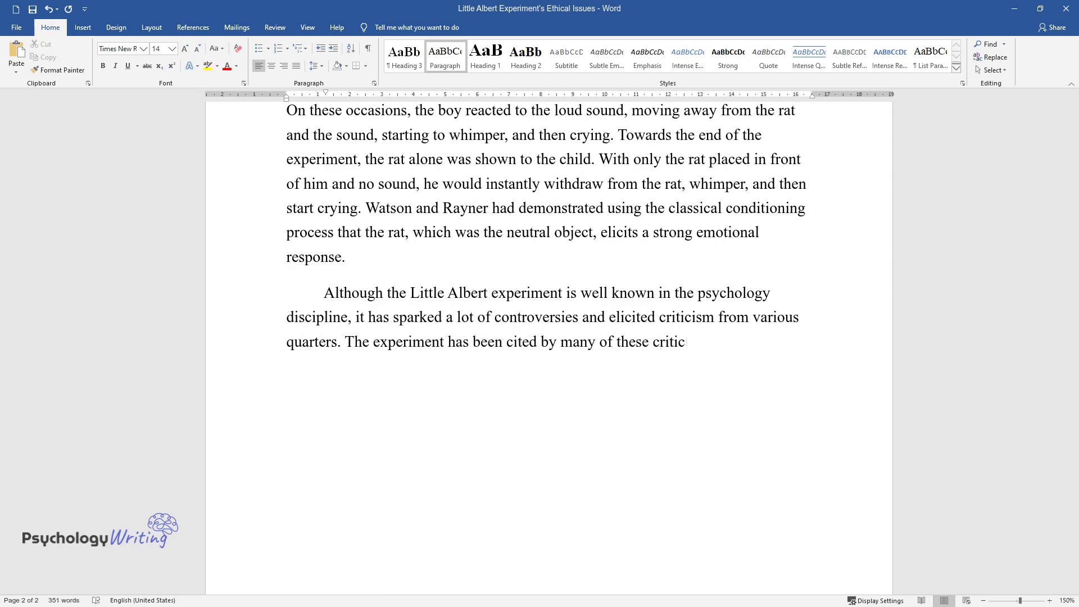
type("s as unethical.")
key("Return")
type("Th")
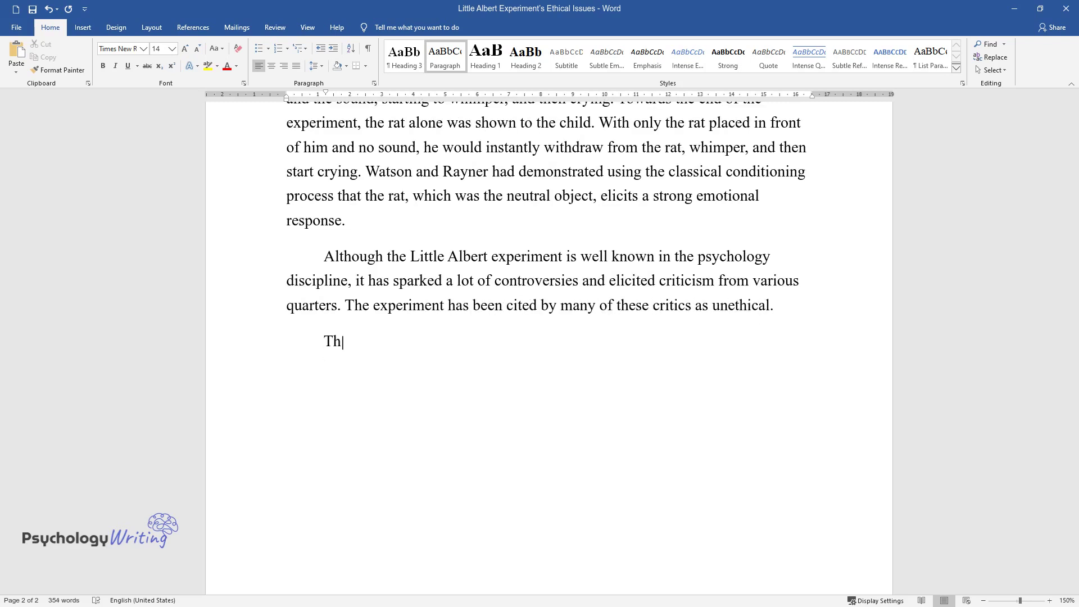
type("e experiment certainly deserves the")
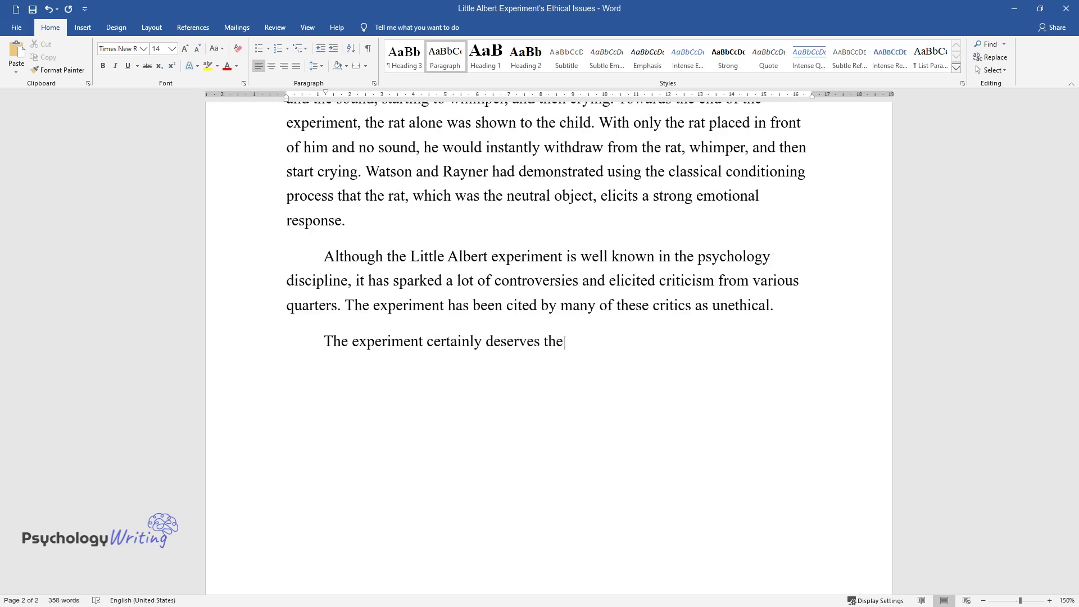
type("ir criticism as its experimental de")
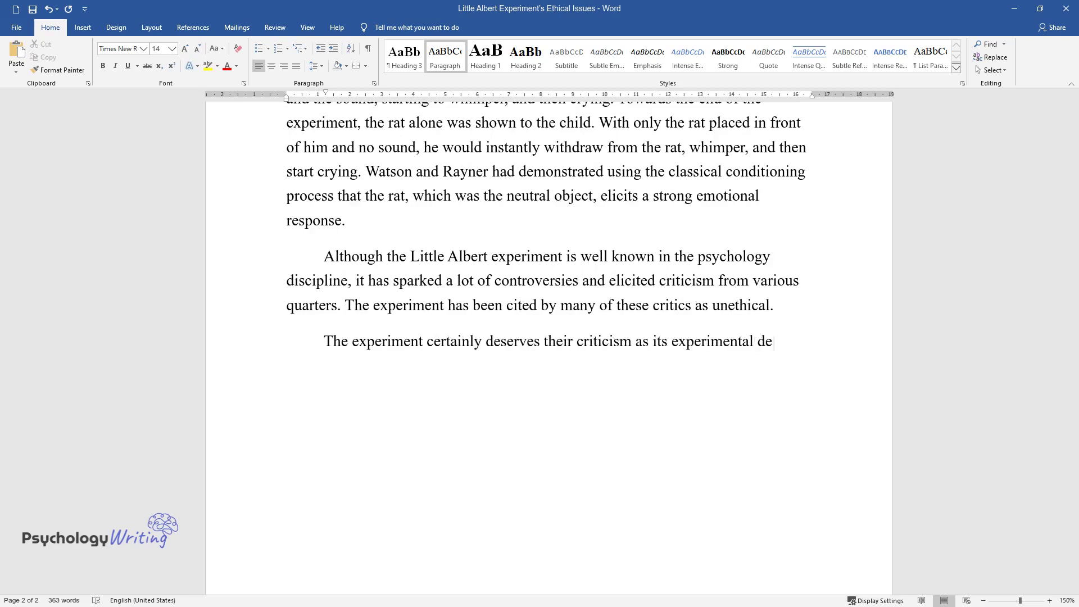
type("sign, together with the process, wa")
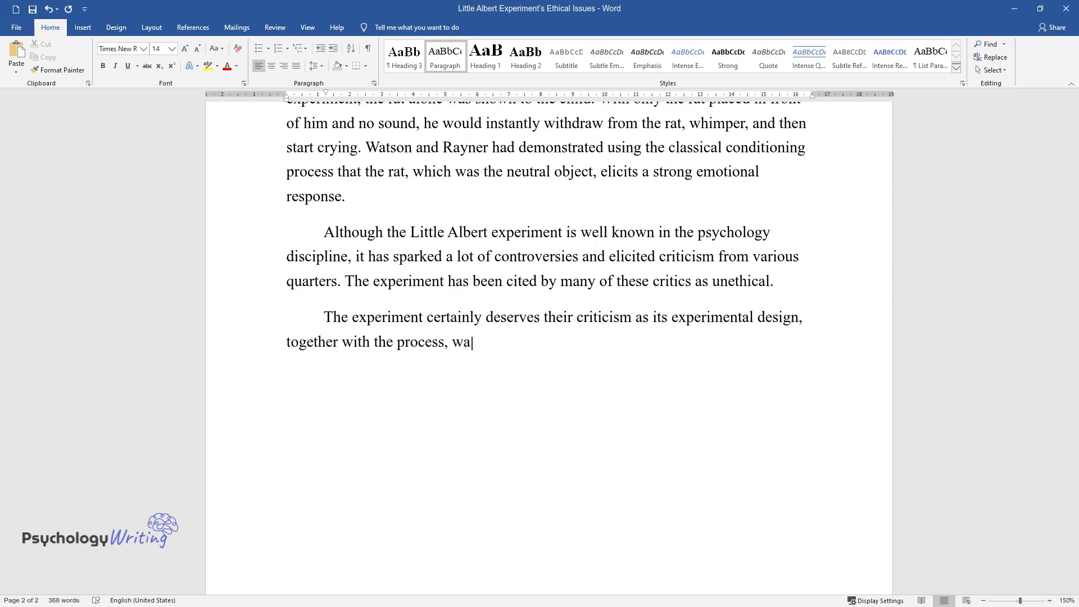
type("s not constricted properly. Watson a")
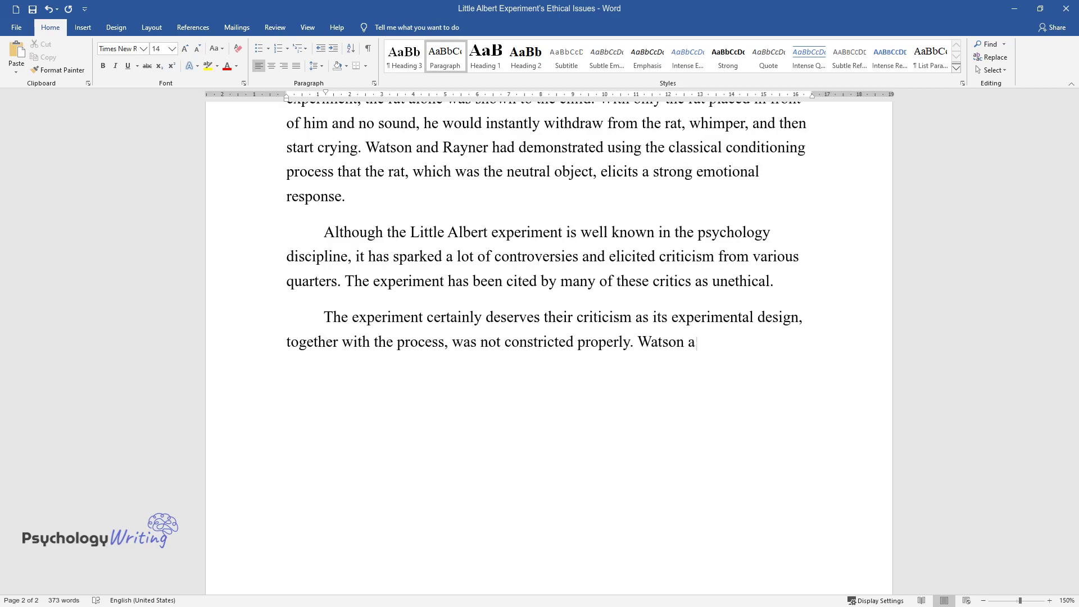
type("nd Rayner failed to figure out an a")
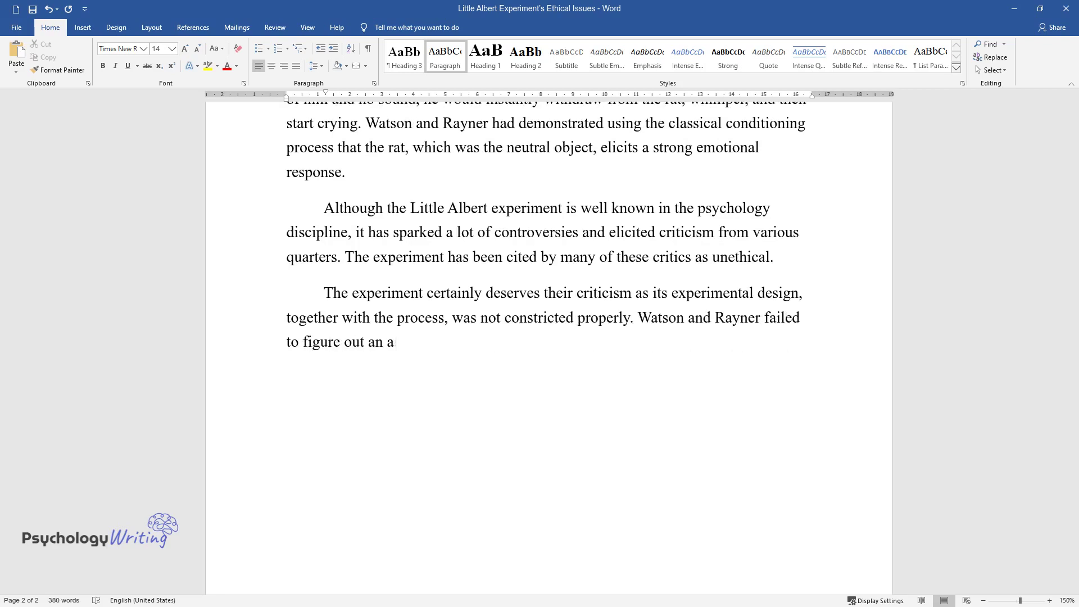
type("ccurate and objective way of evalua")
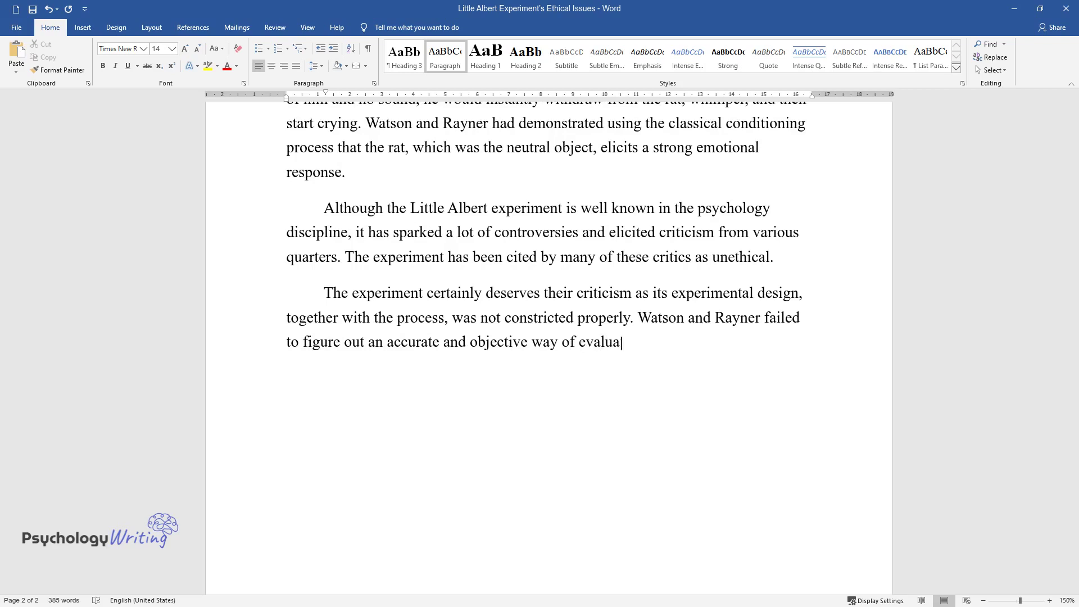
type("ting the boy's reactions, instead choosing ")
type("to rely on their own interpretations that we")
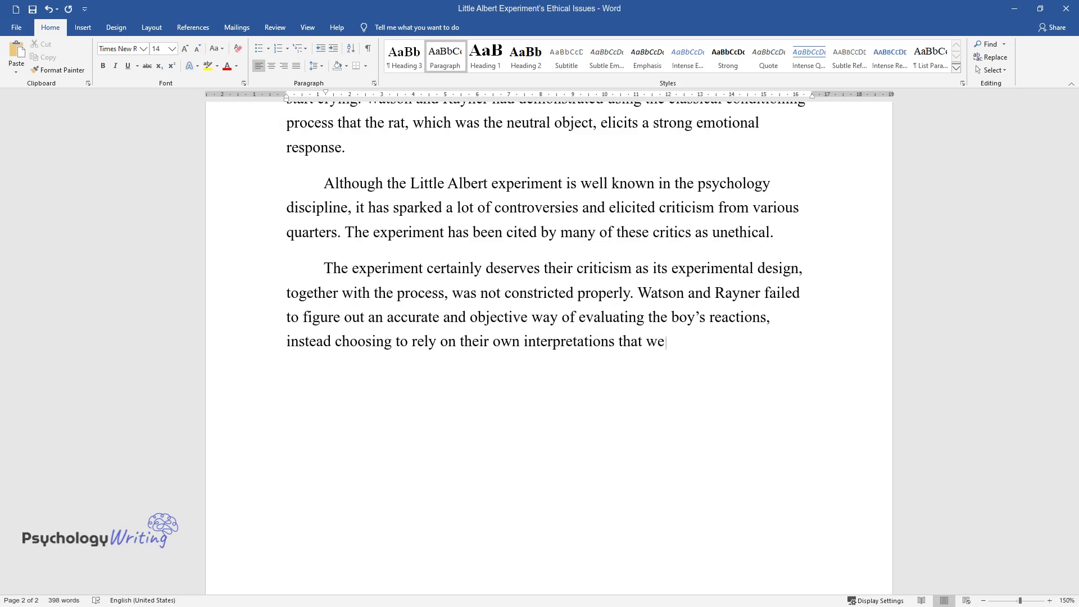
type("re highly subjective. Additionally,")
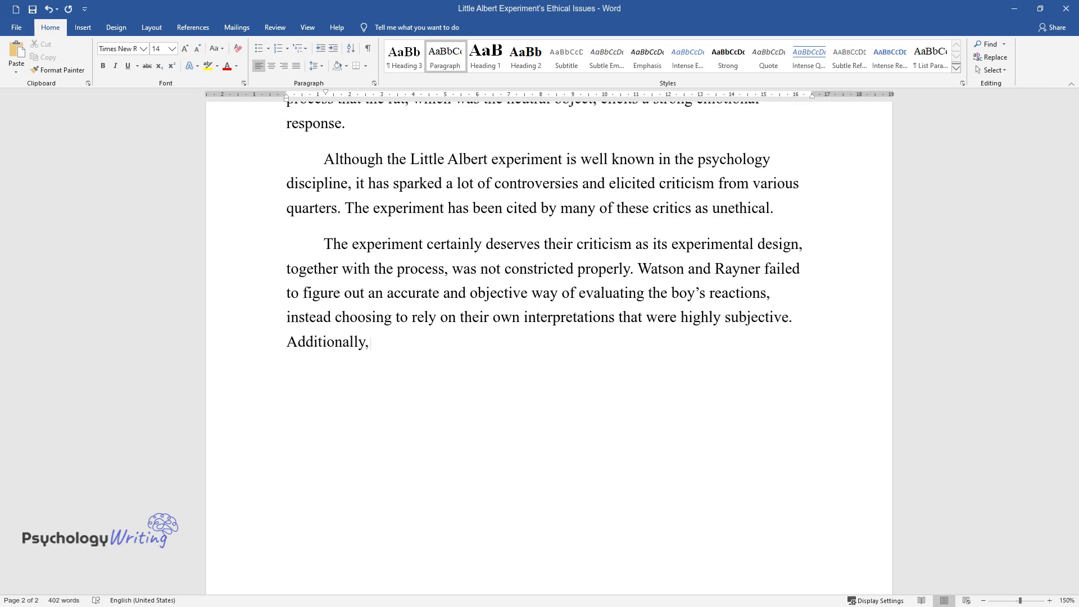
type(" the experiment also raised numerous")
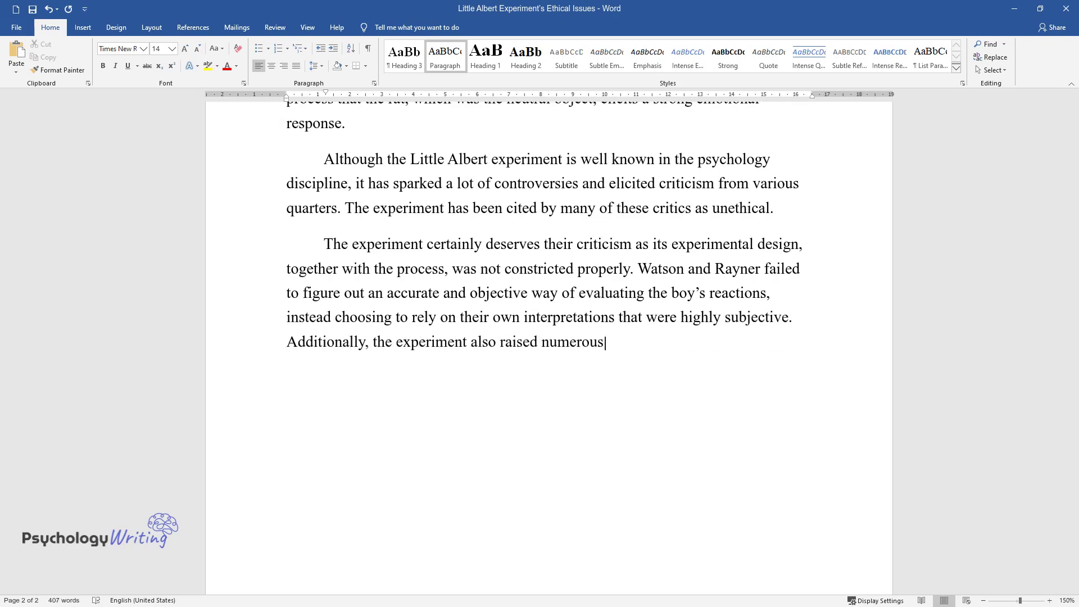
type(" ethical concerns, with many psycho")
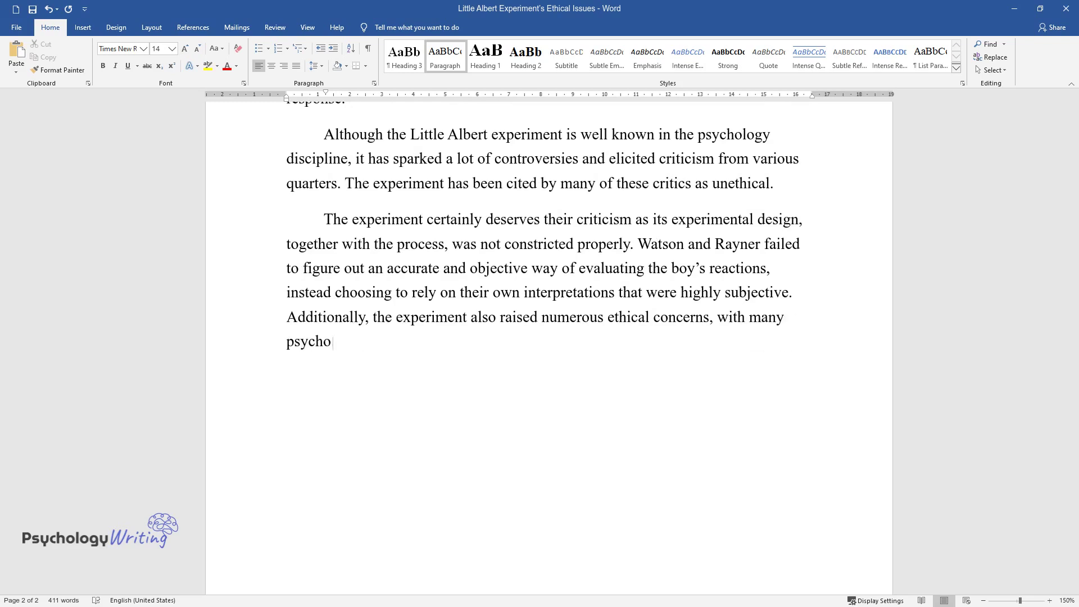
type("logists being of the opinion that t")
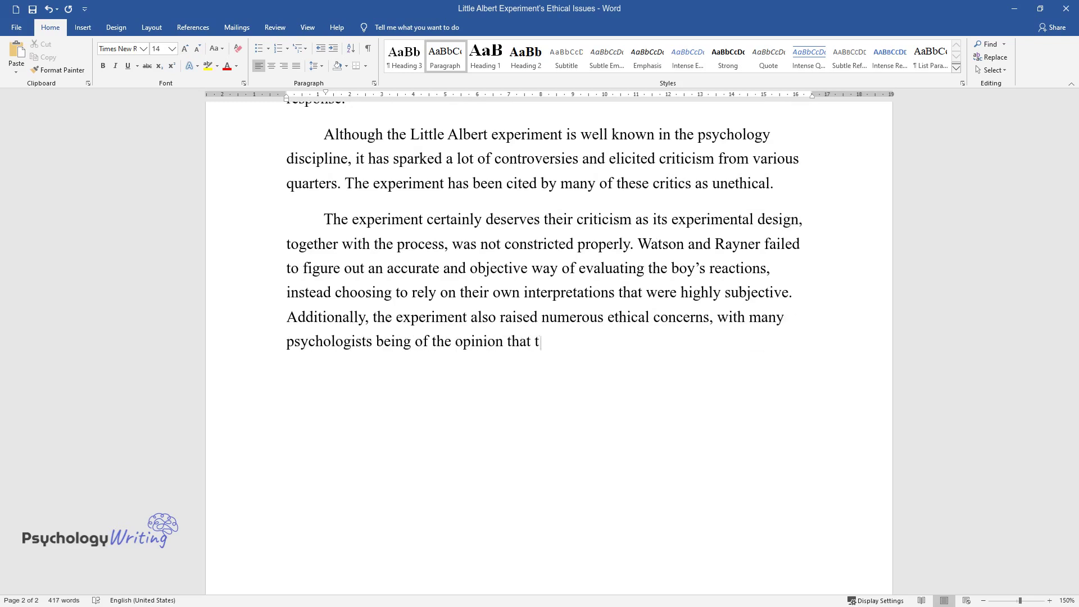
type("he experiment could not be conducte")
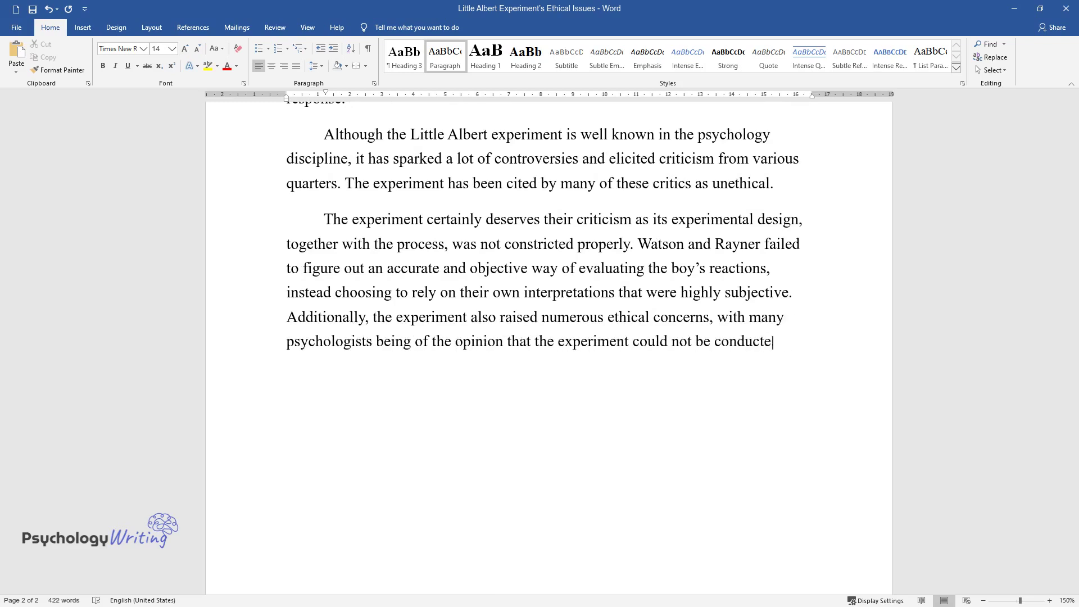
type("d with today's standards s")
type("ince it w")
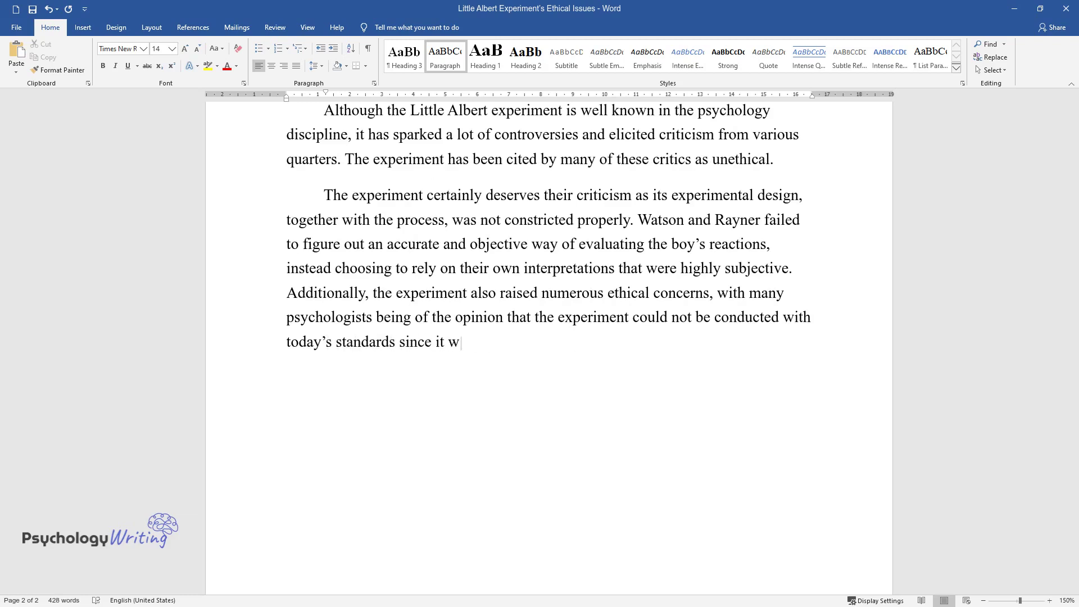
type("ould be considered unethical.")
- Add the paragraph on today's ethical principles and B.F. Skinner's radical behaviorism
key("Return")
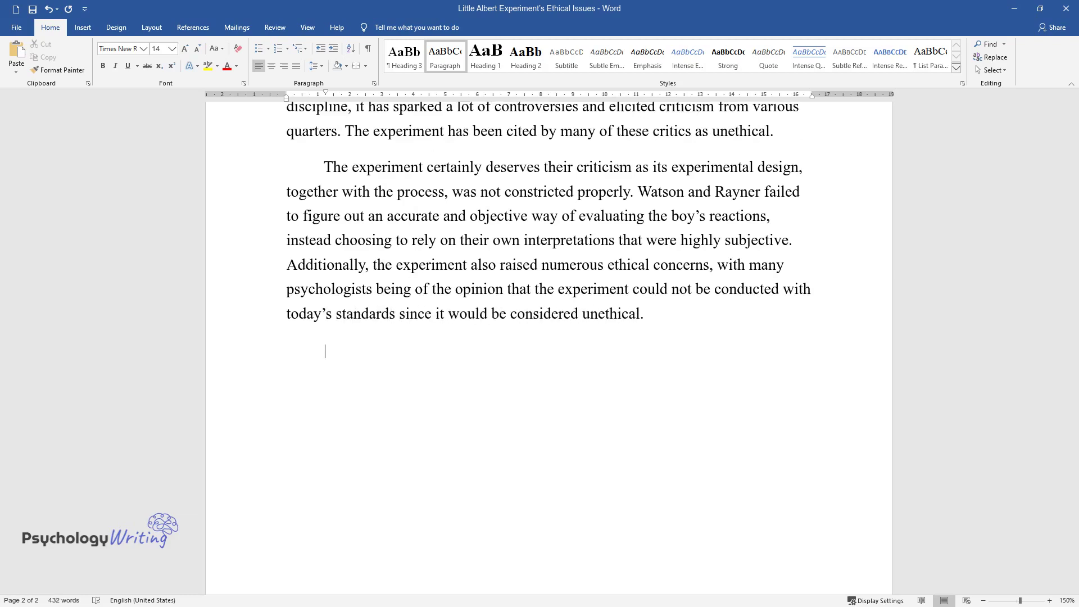
type("The ethical pr")
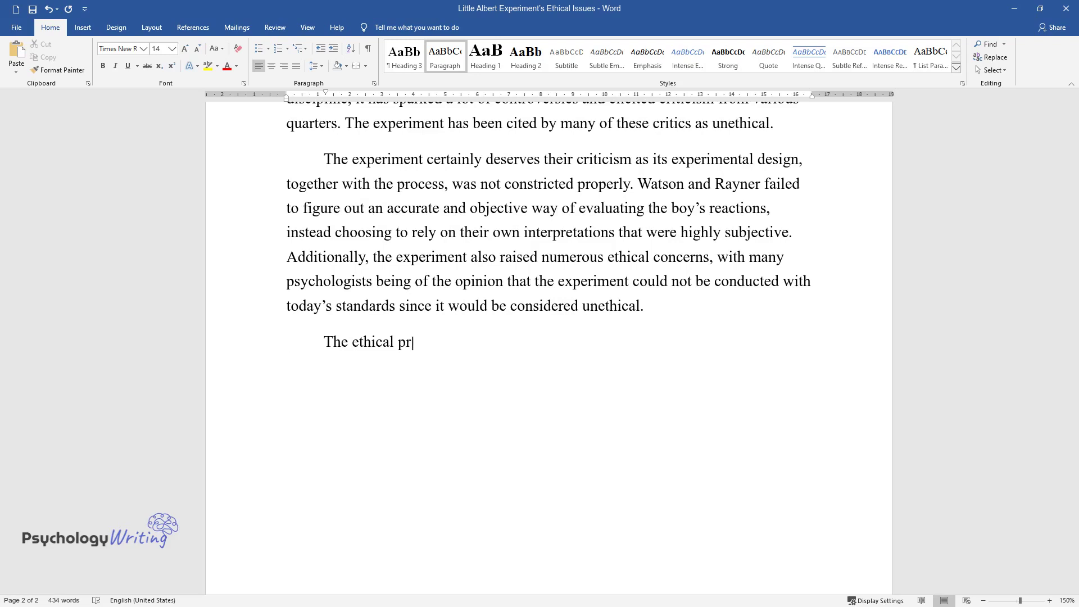
type("inciples that are being applied to ")
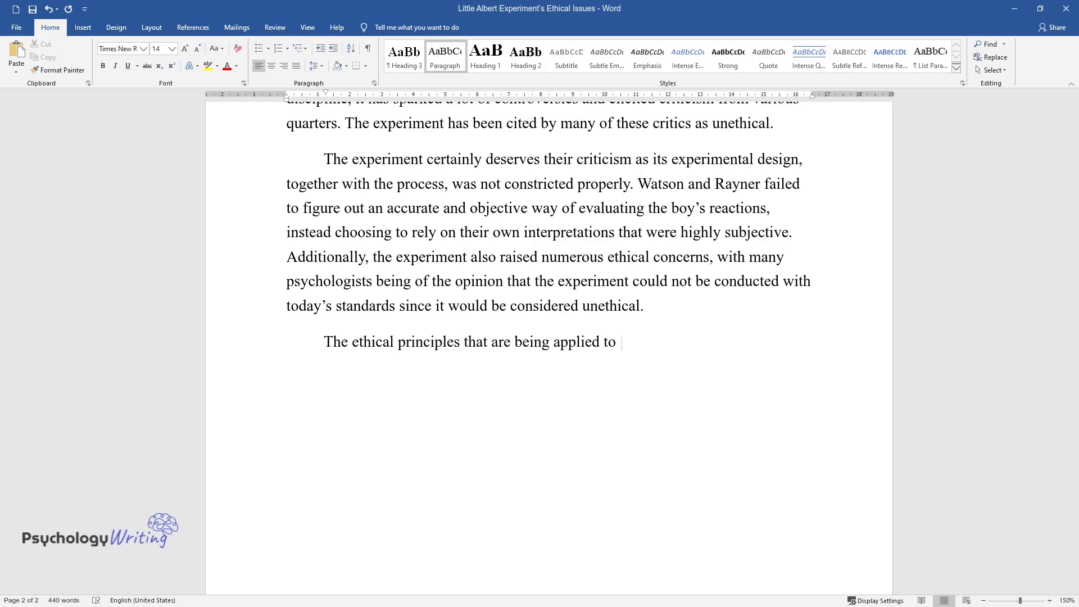
type("psychology today would undoubtedly require an approac")
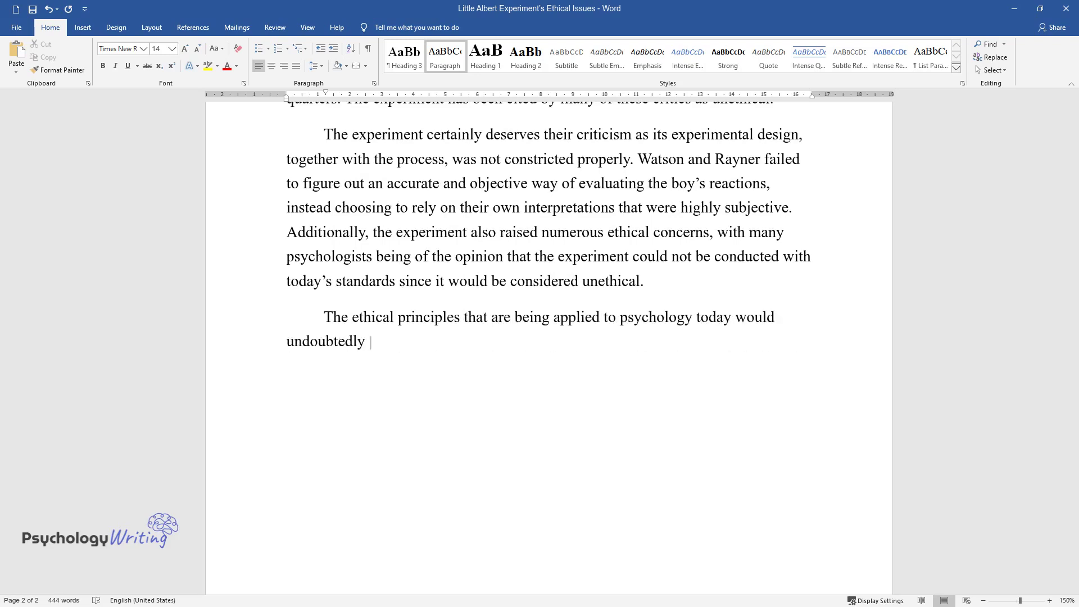
type("h different from")
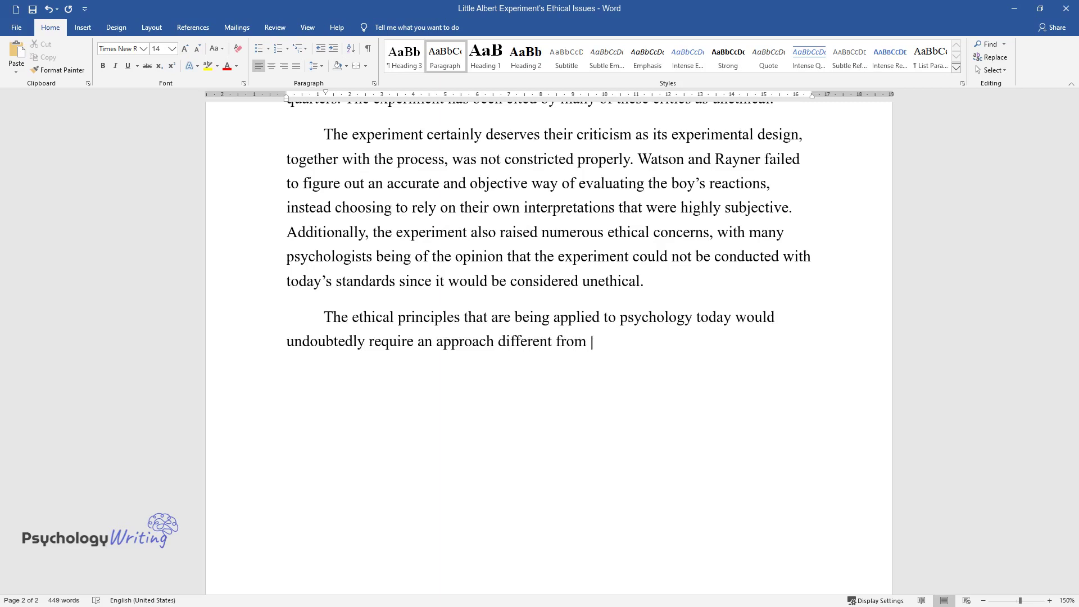
type(" that used in the Little Albert Expe")
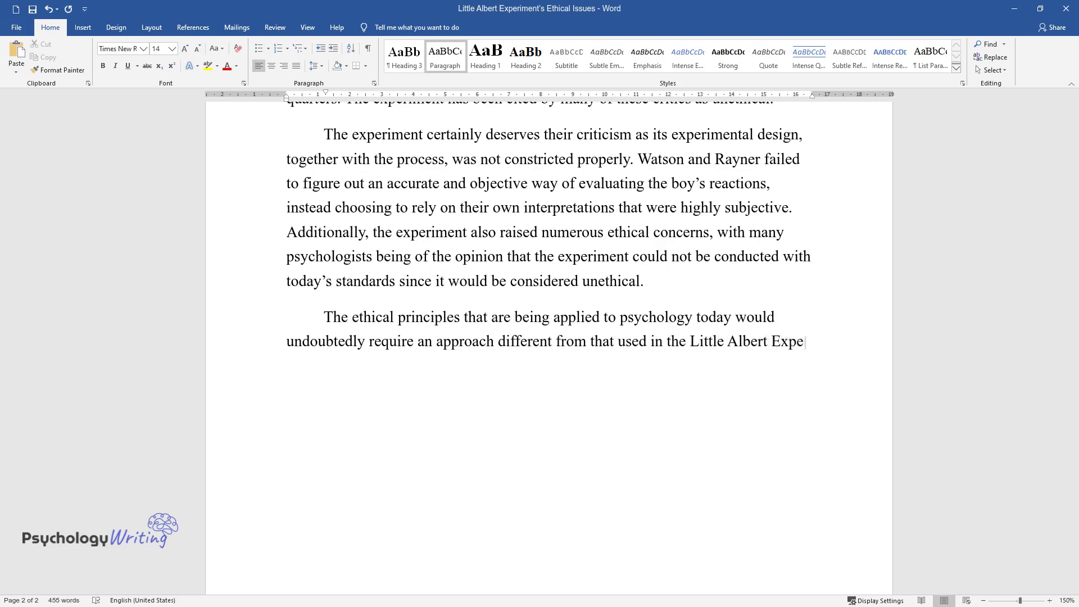
type("riment. A good example of a differe")
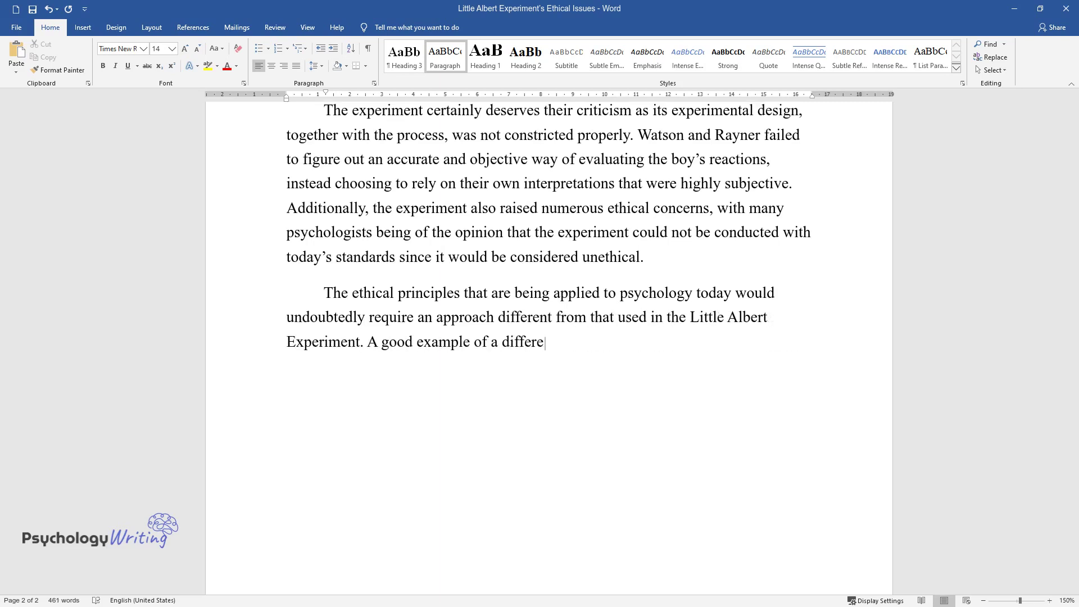
type("nt behaviorism form can be seen fro")
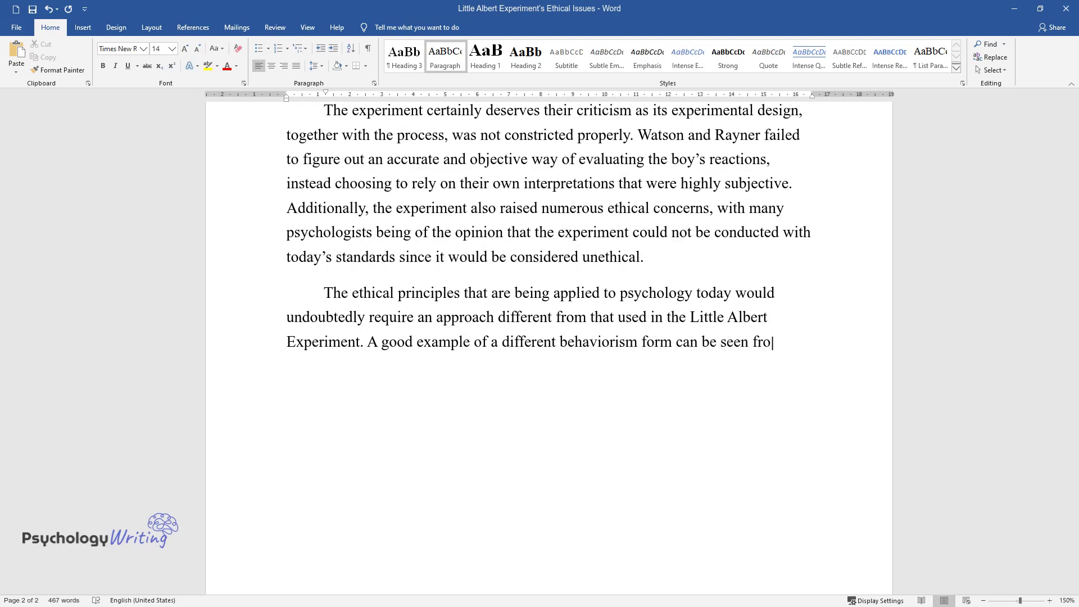
type("m the works of B.F")
type(". Skinner, who als")
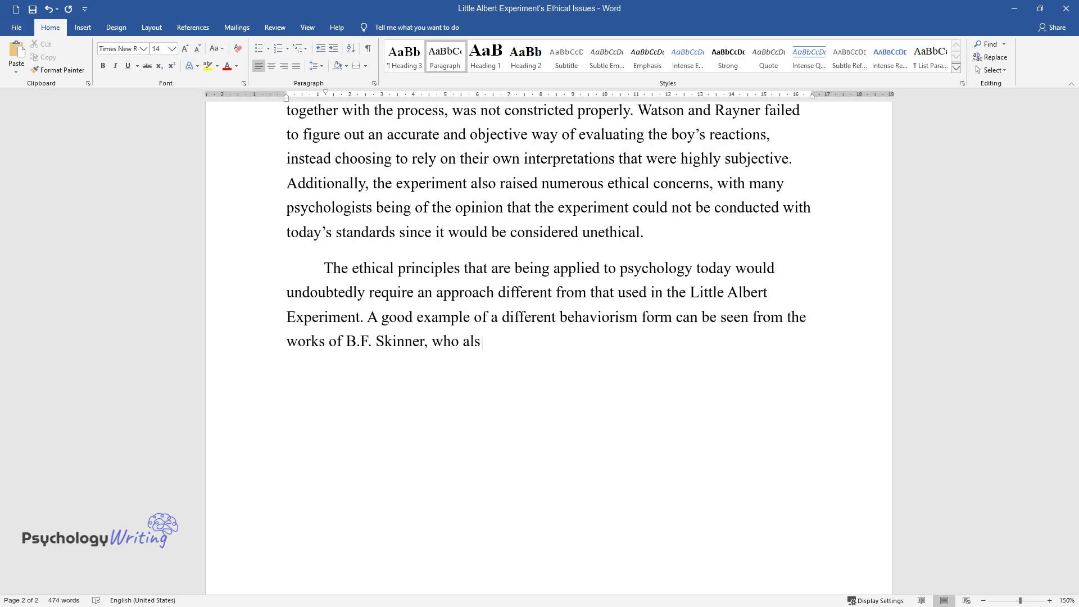
type("o decided to make behavior the focus of his research. Skinner continued with the search for lawful relati")
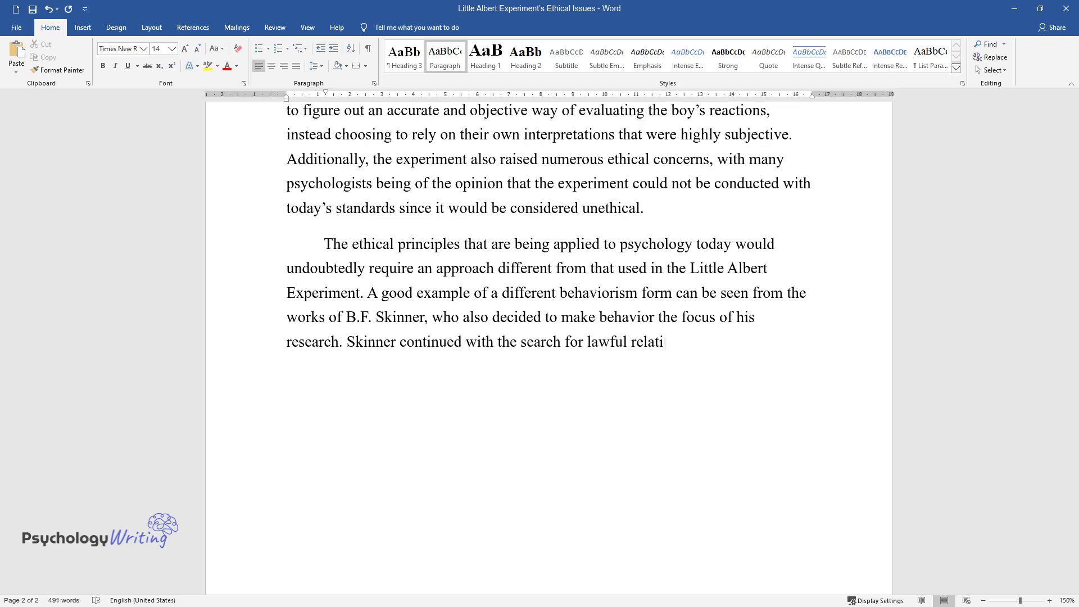
type("onships between the environment and")
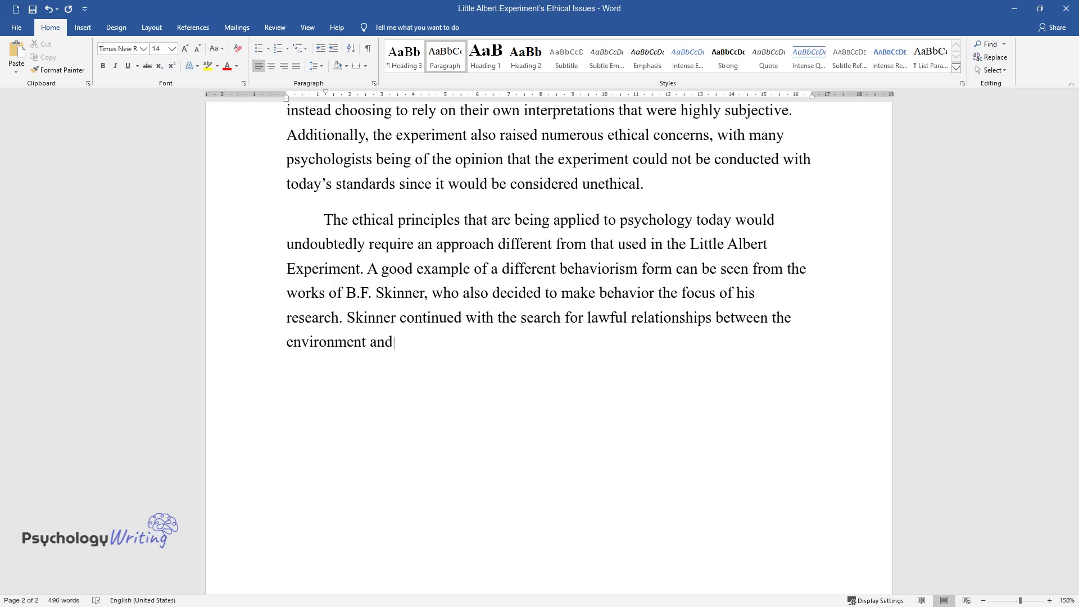
type(" behavior. His thinking began with ")
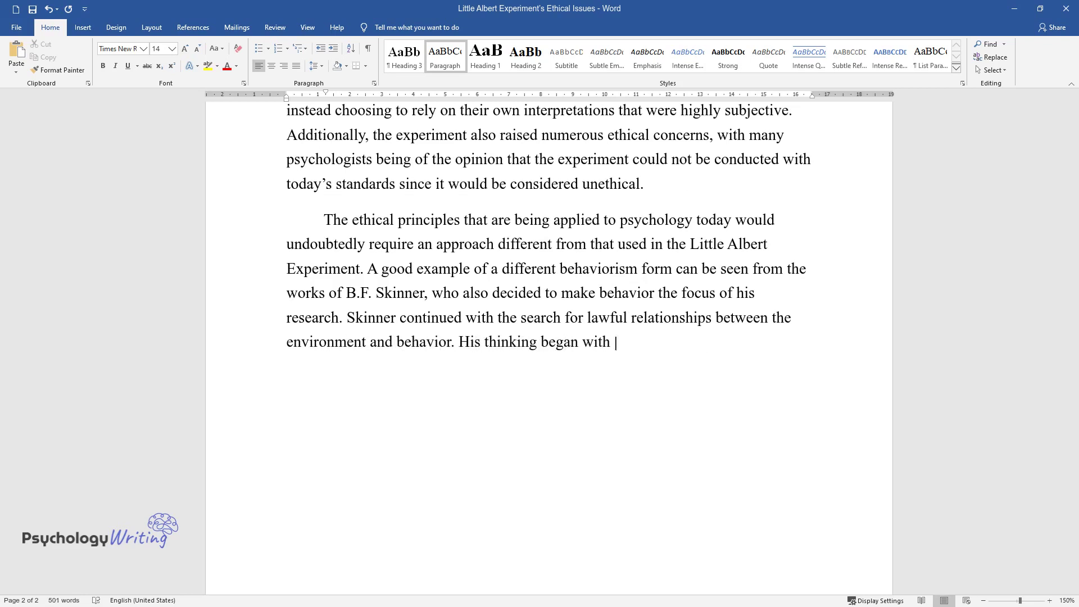
type("accepting Watson's stimulus-response approach althoug")
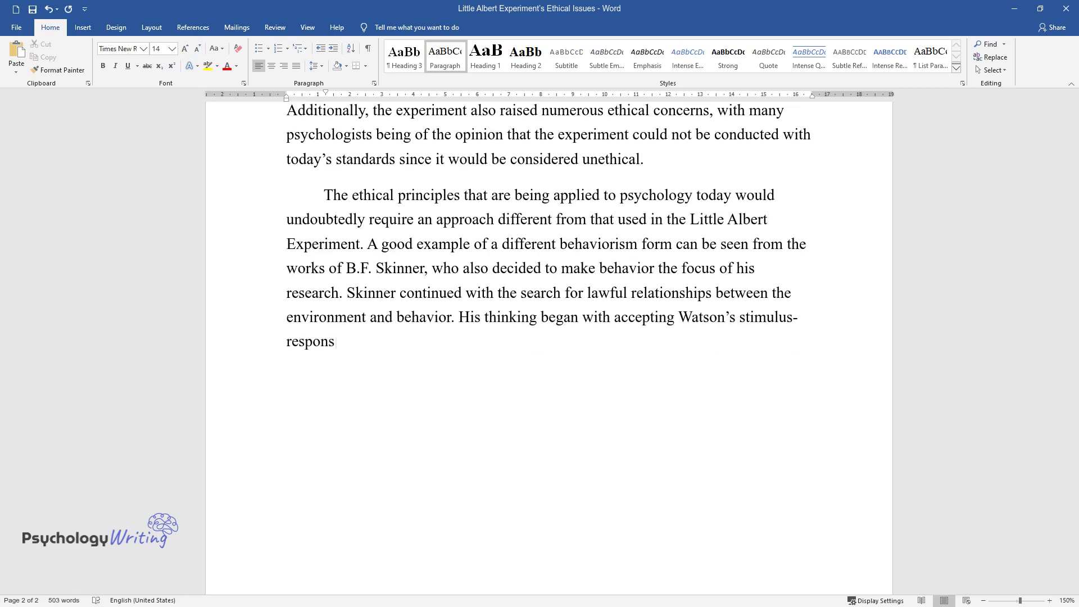
type("h he ultimately t")
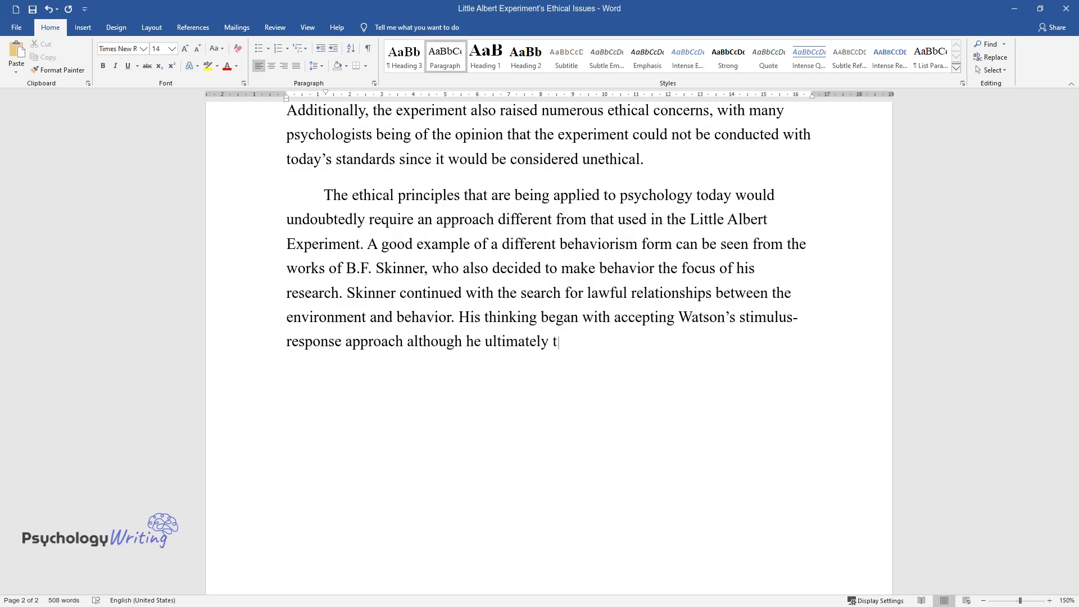
type("ook behaviorism in a direction that")
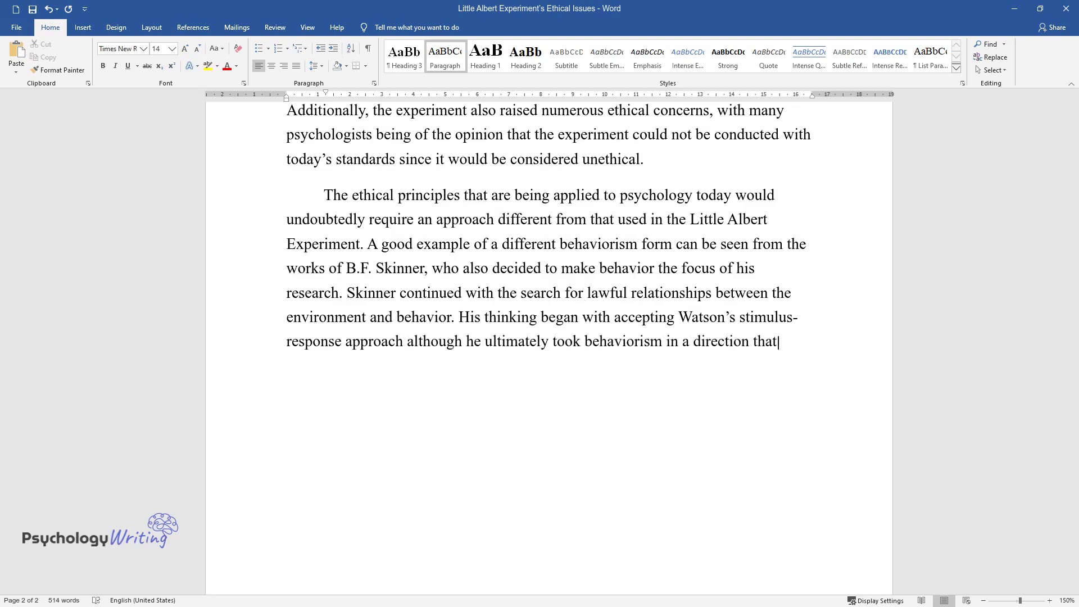
type(" was fundamentally direct. Skinner ")
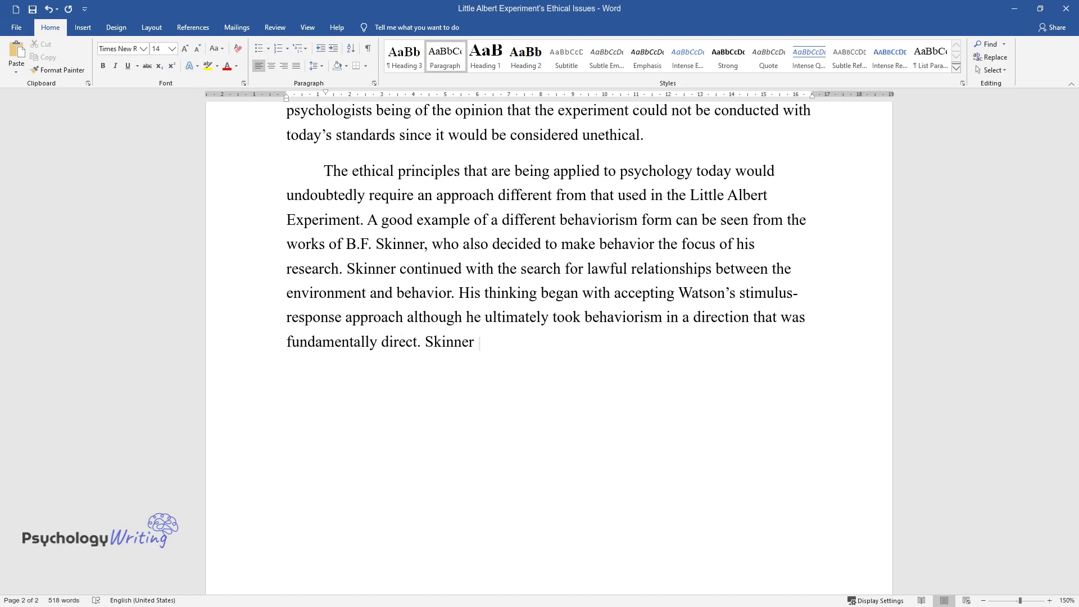
type("went on to present his approach in ")
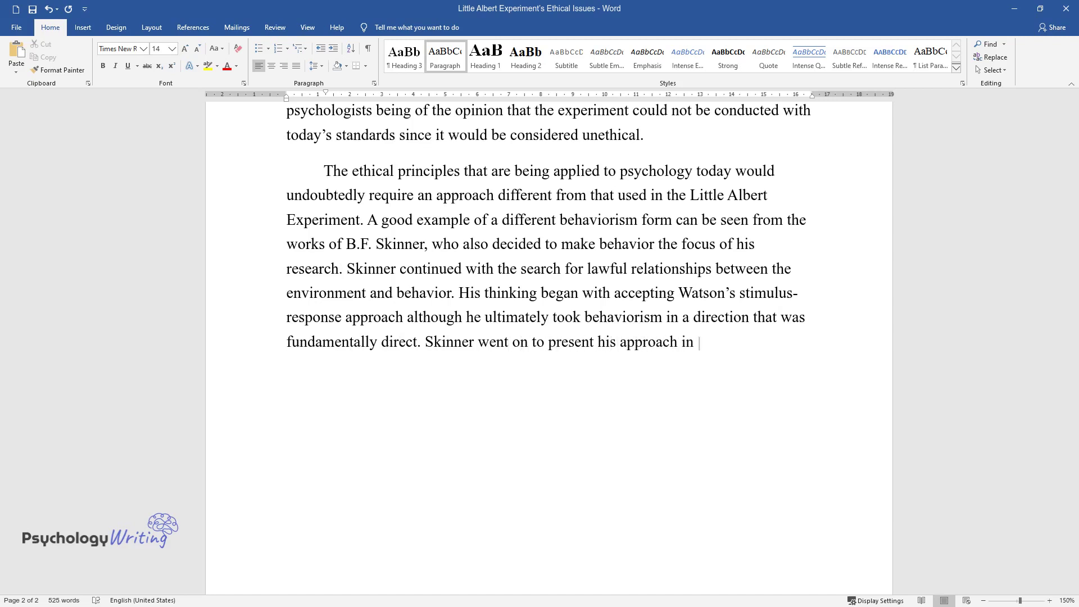
type("a book in 1938 titled The Behavior o")
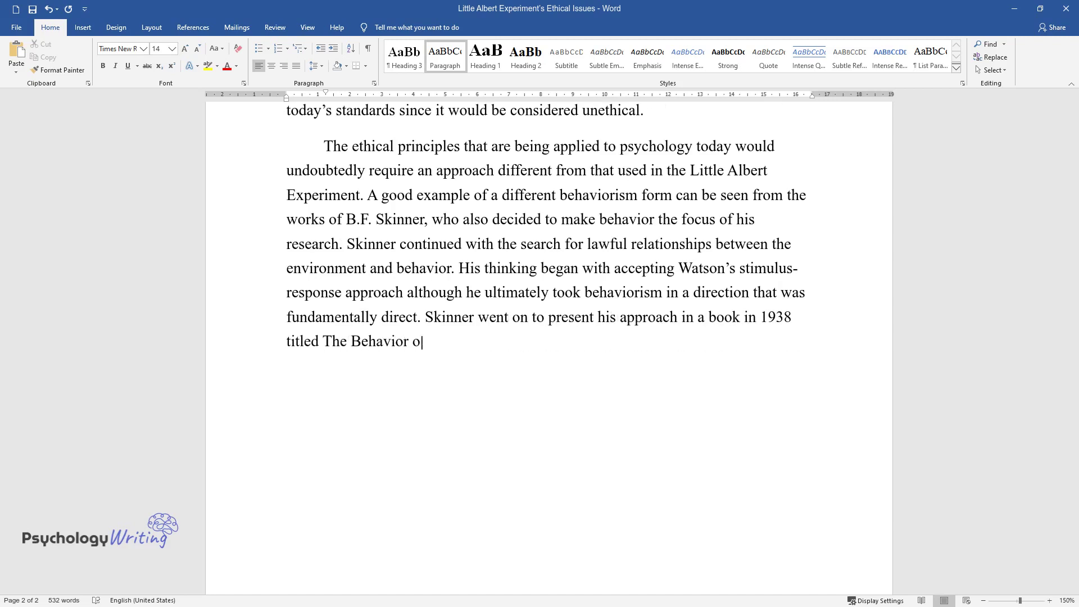
type("f Organisms. In the book, he descri")
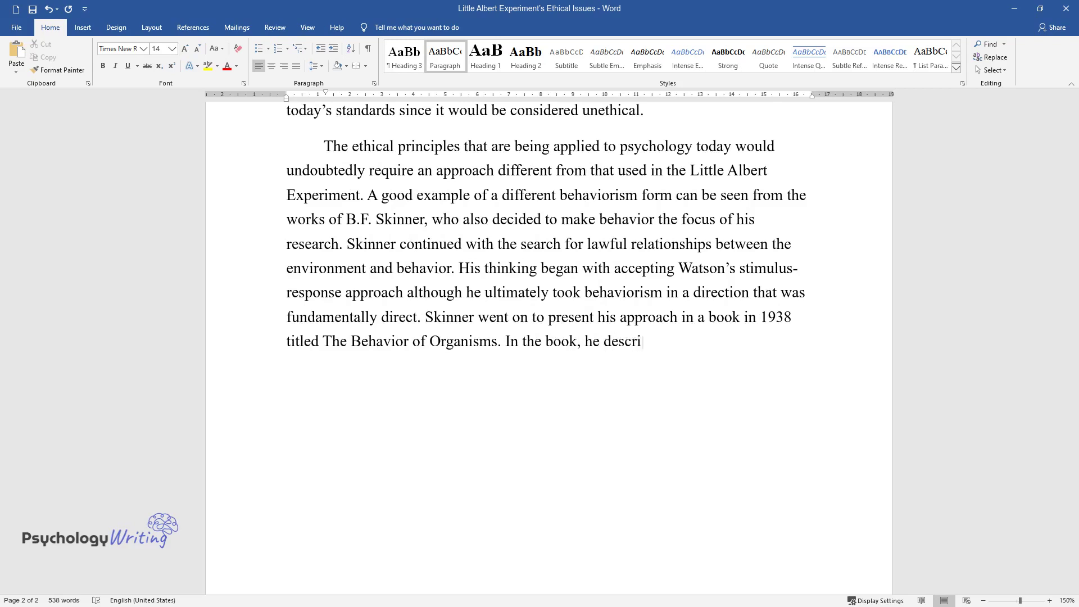
type("bed methods and results of systemat")
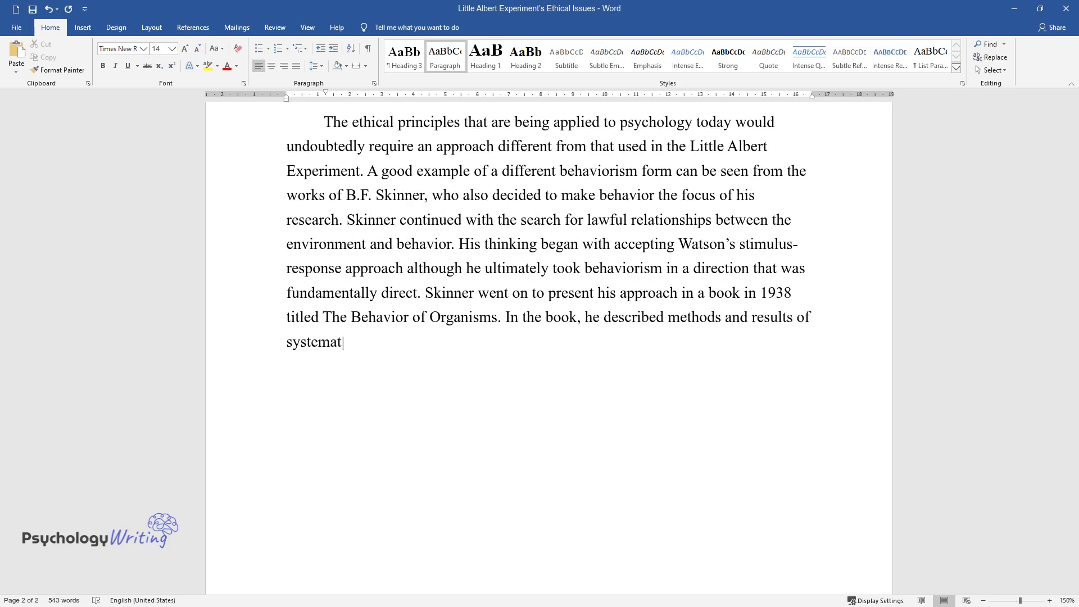
type("ic research, demonstrating the main")
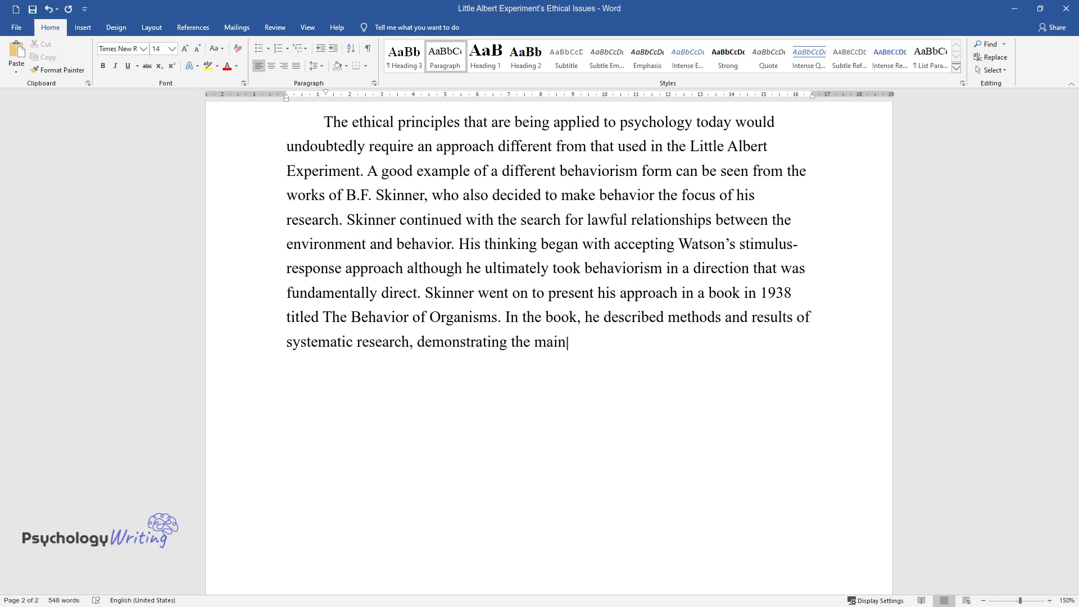
type(" points of what later became radica")
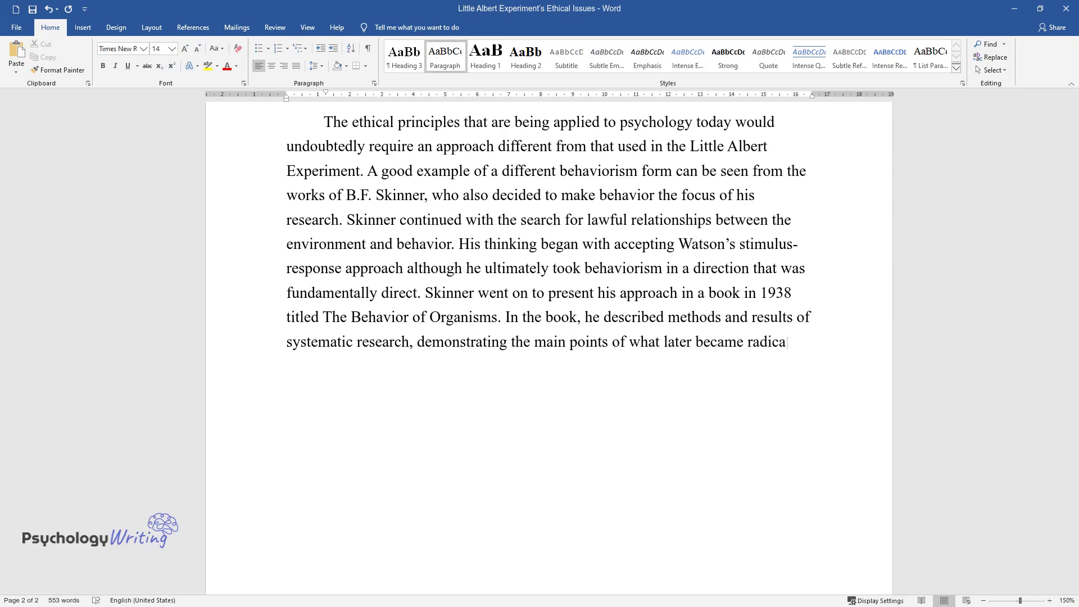
type("l behaviorism.")
key("Return")
- Write the paragraph on John B. Watson's controversies, ending 'before the experiment took place.'
type("Th")
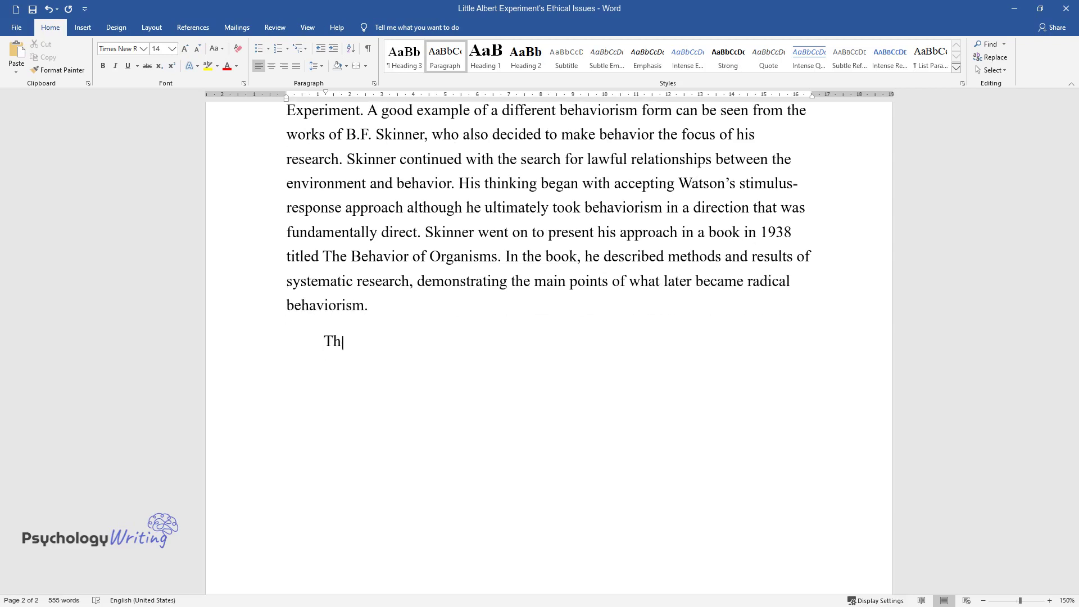
type("e controversies on the life of John ")
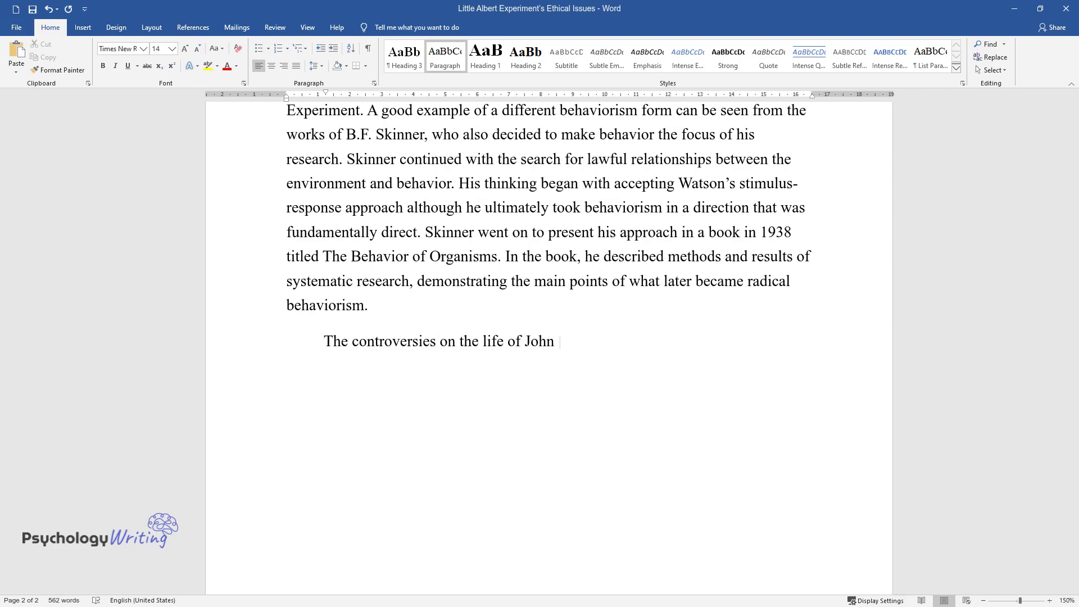
type("B. Watson, including the little Albe")
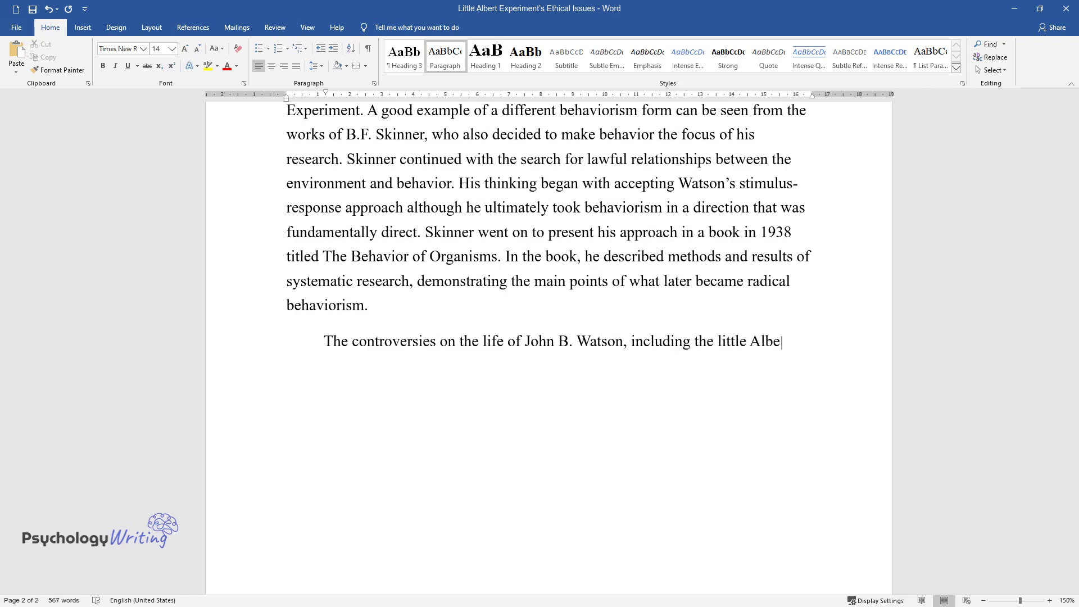
type("rt experiment, would have been deal")
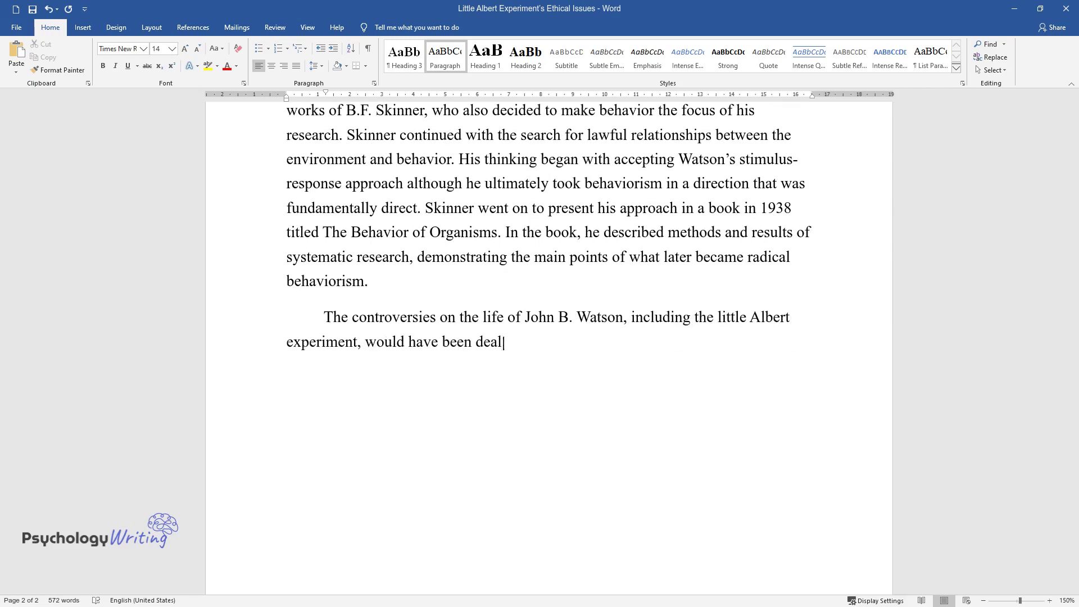
type("t with in today's zeitgeist in a rat")
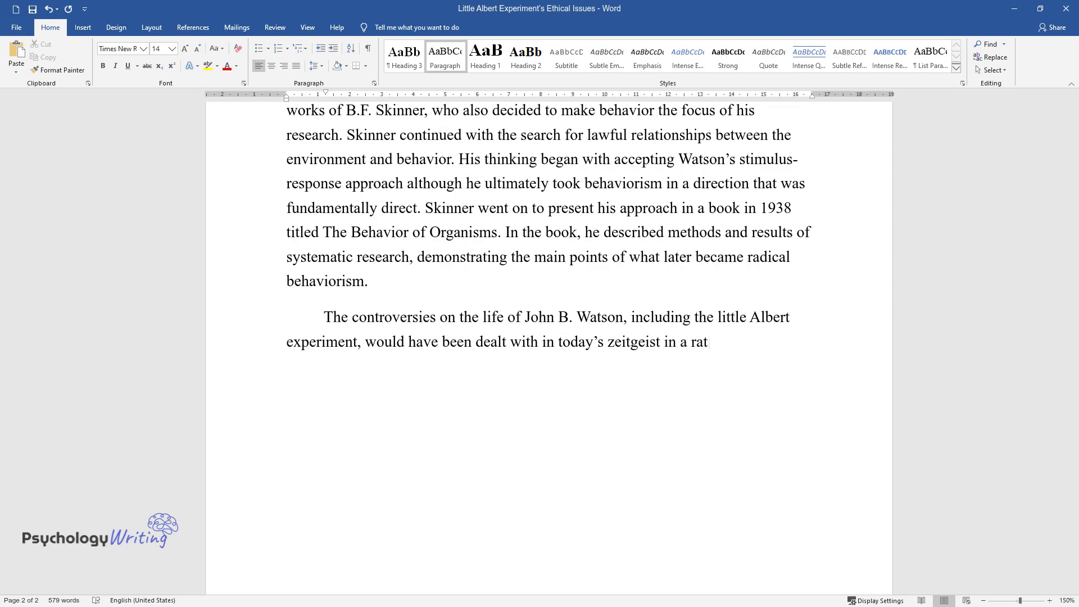
type("her different mann")
type("er. It would not h")
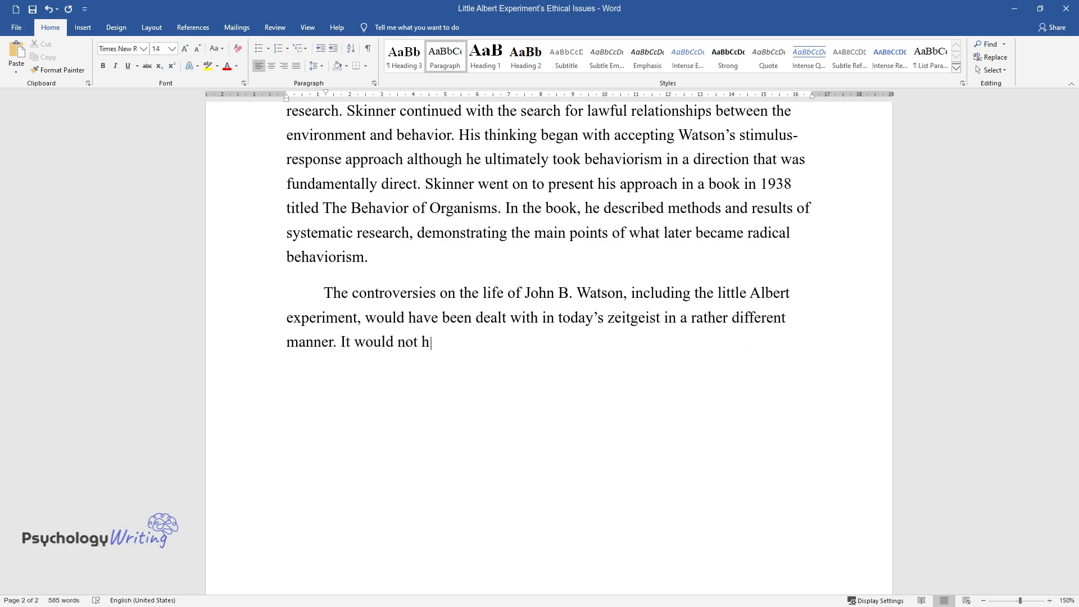
type("ave been possible to carry out such")
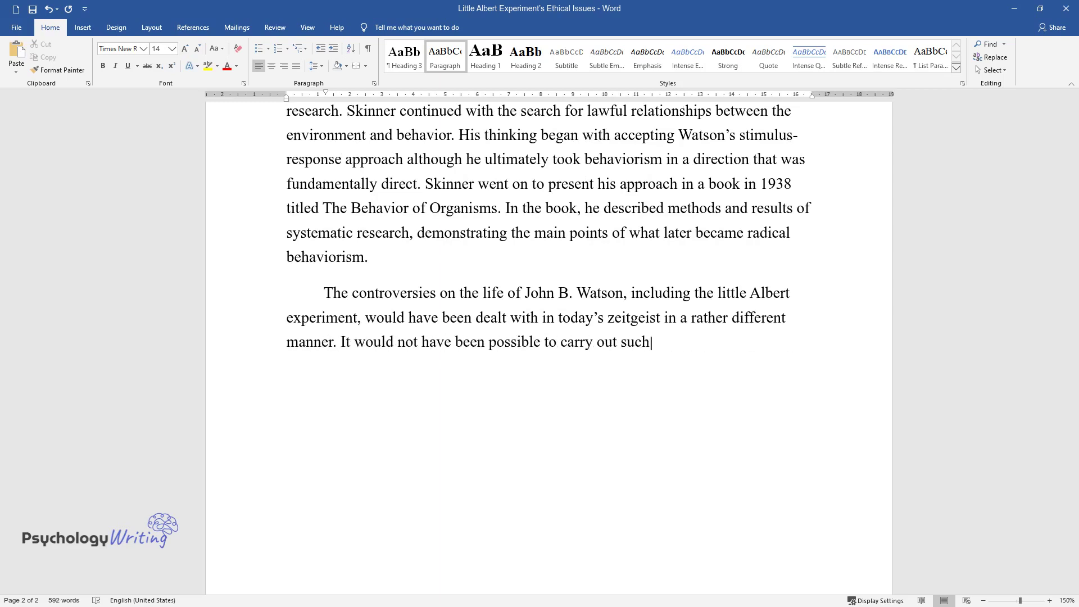
type(" an experiment given the unethical w")
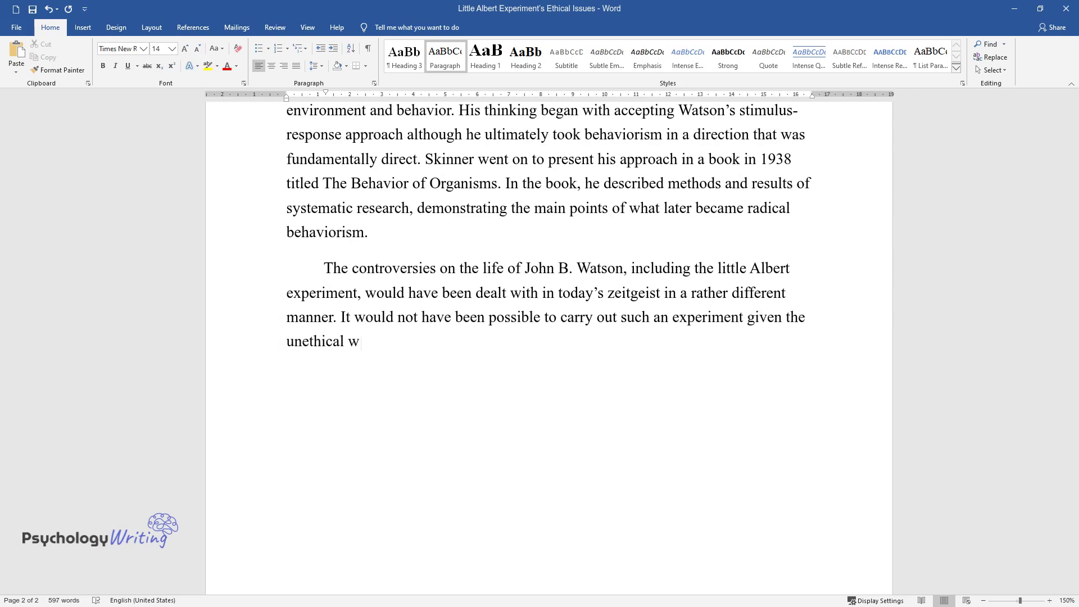
type("ay in which it was done. Perhaps the")
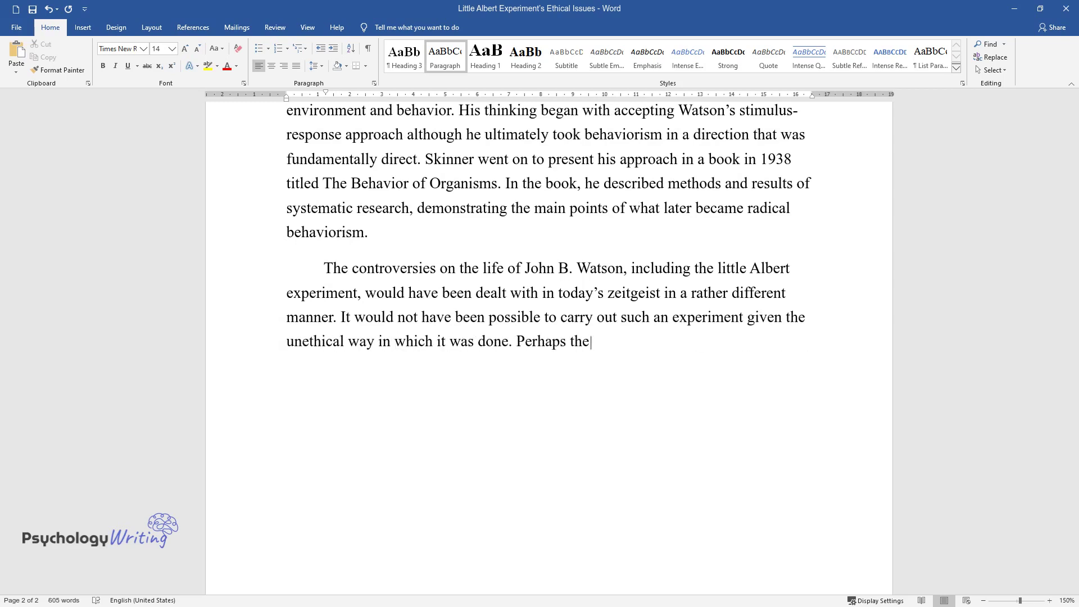
type(" only reason the experiment ever too")
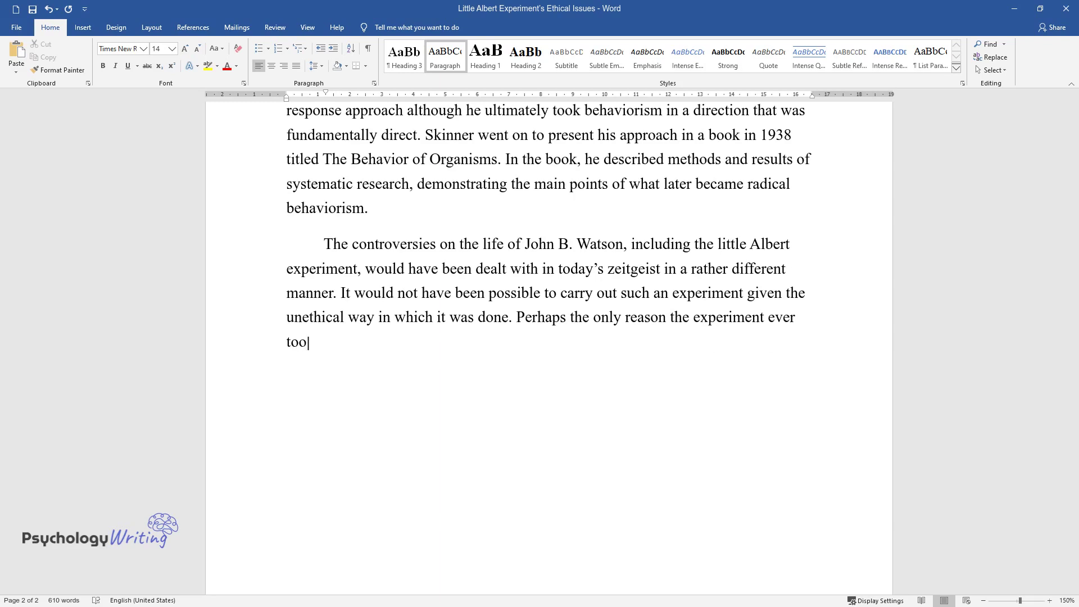
type("k place is that human rights activi")
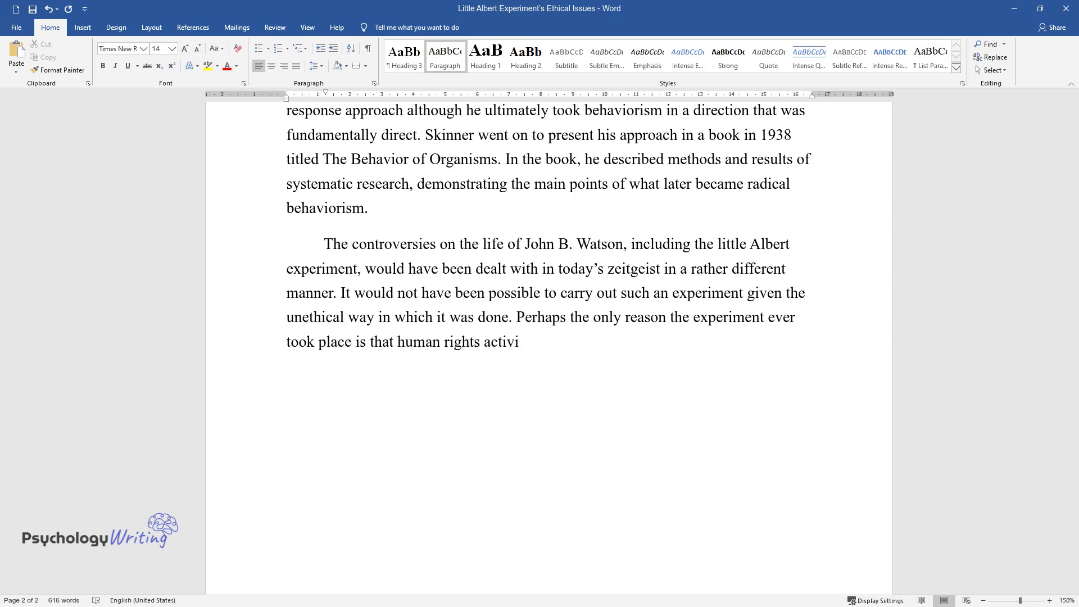
type("sts, especially those dealing with c")
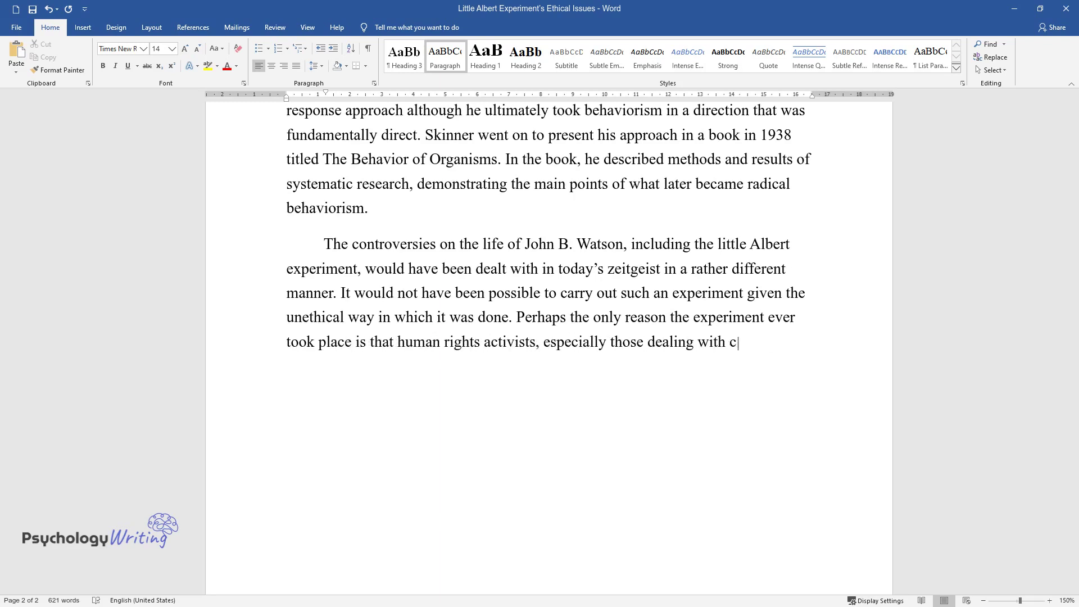
type("hildren's issues, were not well esta")
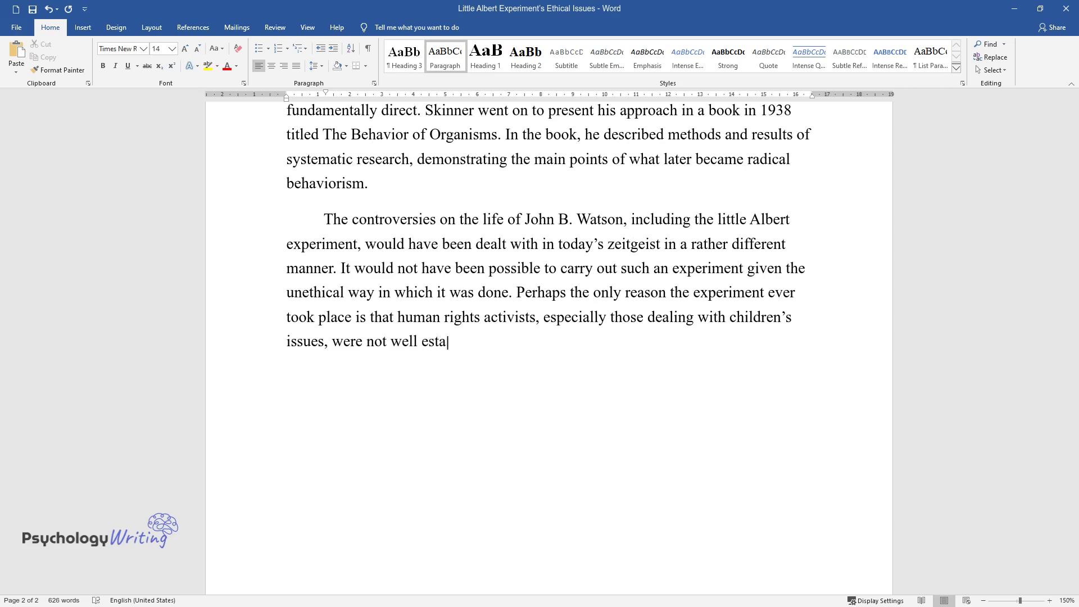
type("blished at the time. Another controversy involved Watson's fai")
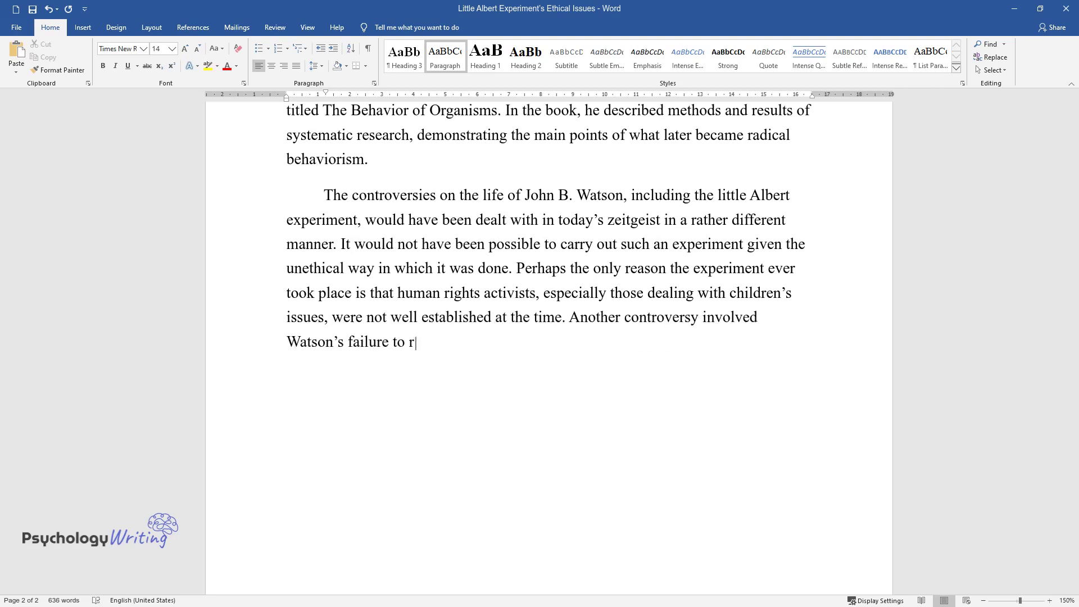
type("lure to reverse the conditioning in which he ")
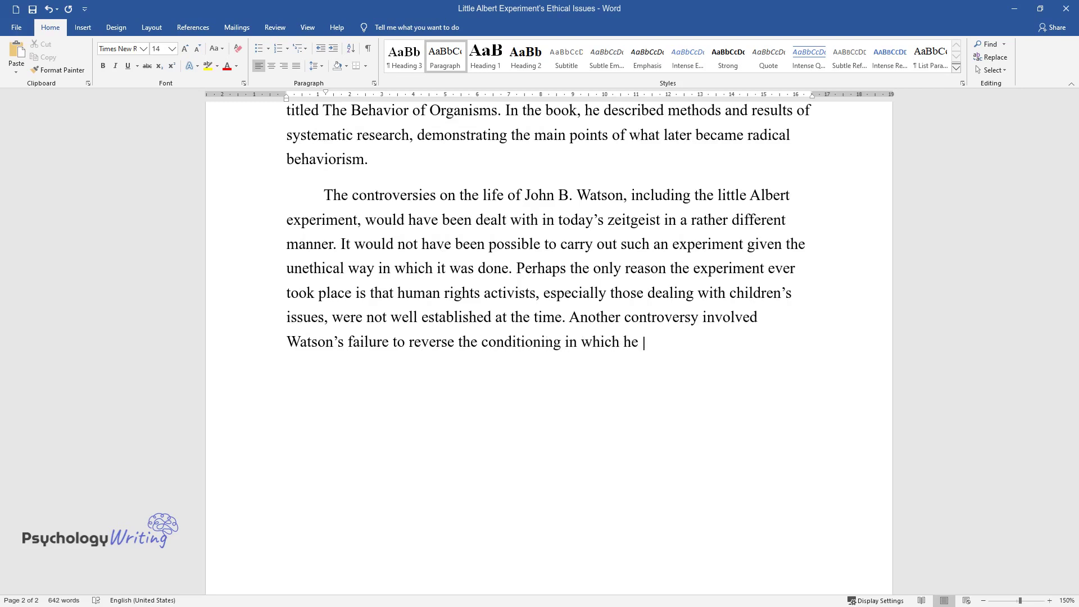
type("had performed on Little Alb")
type("ert. The ")
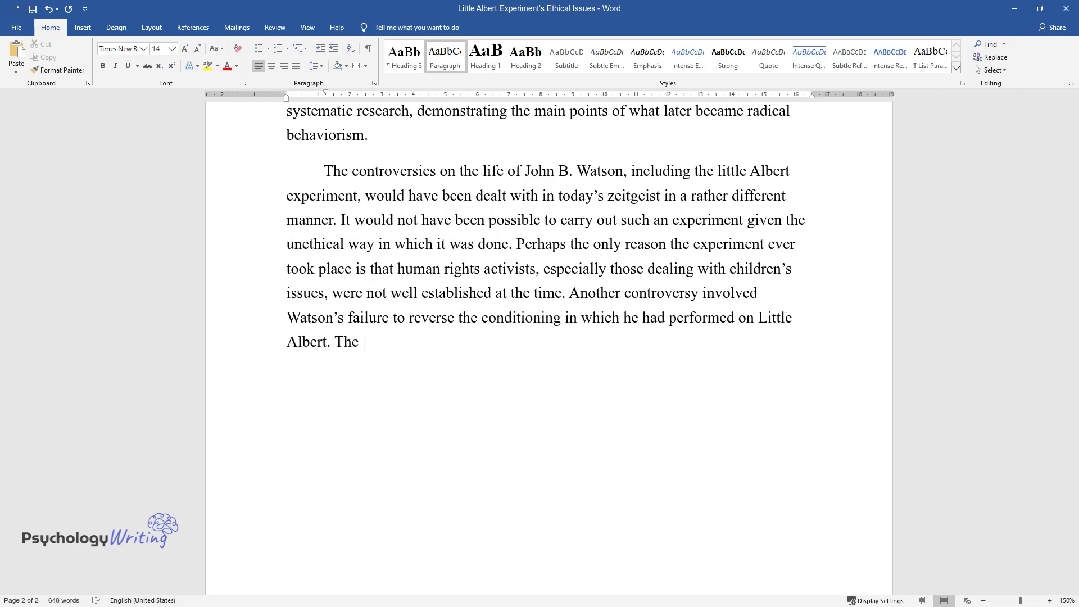
type("experiment apparently inflicted the fear of white rats into the child, ")
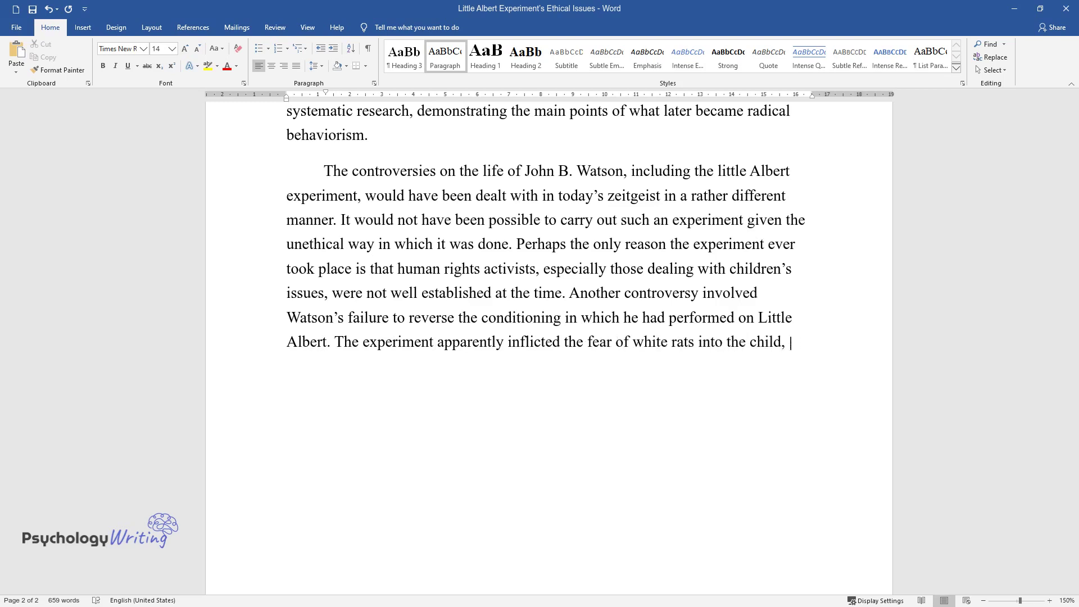
type("as evident in the observations from ")
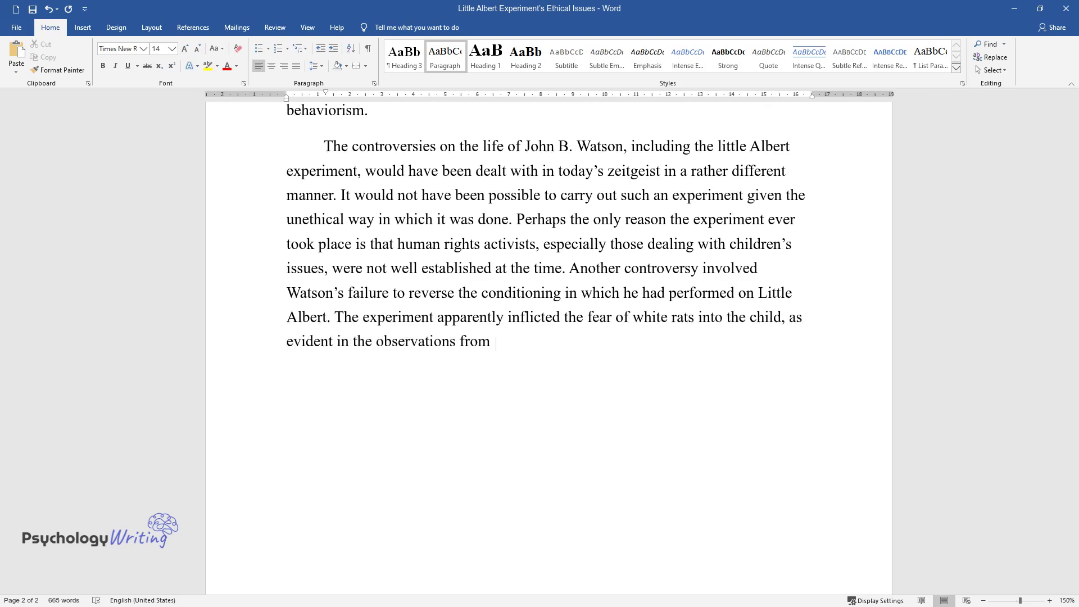
type("the experiment. Watson did not take")
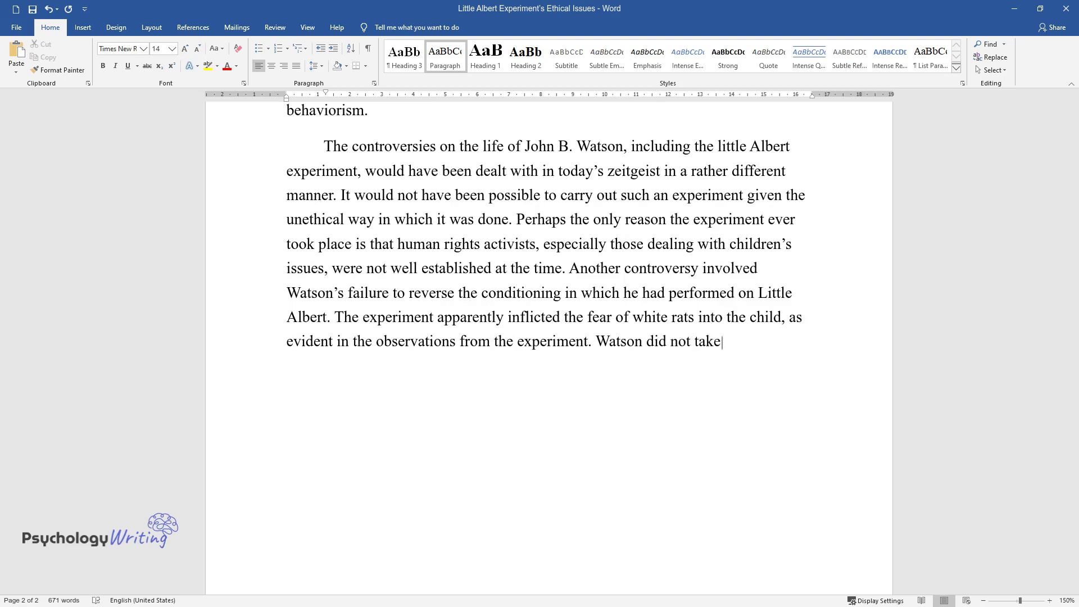
type(" any measures to reverse the process")
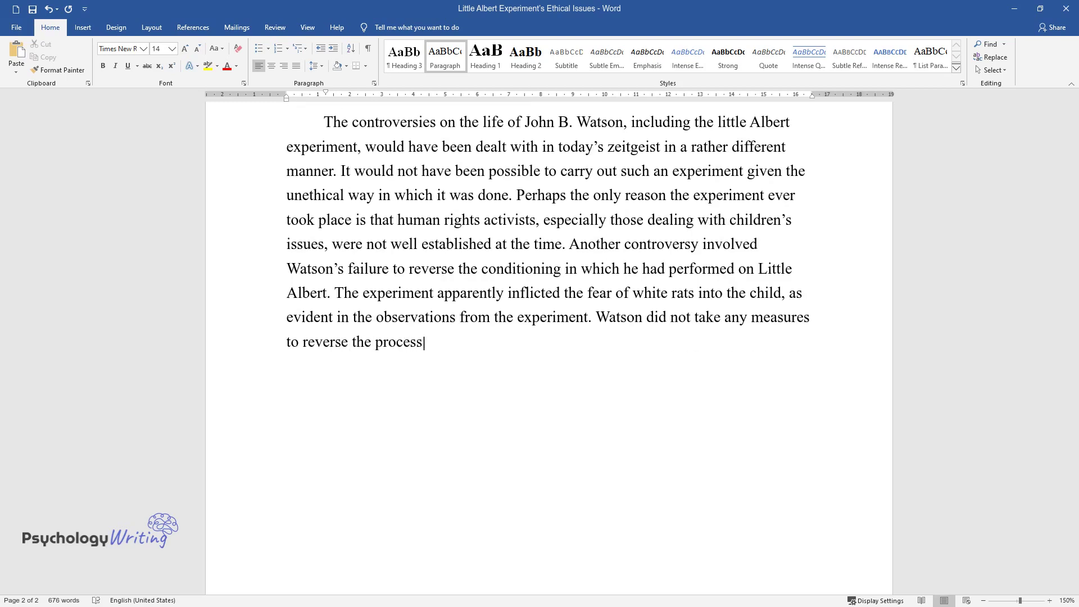
type(". This implies that Little Albert wa")
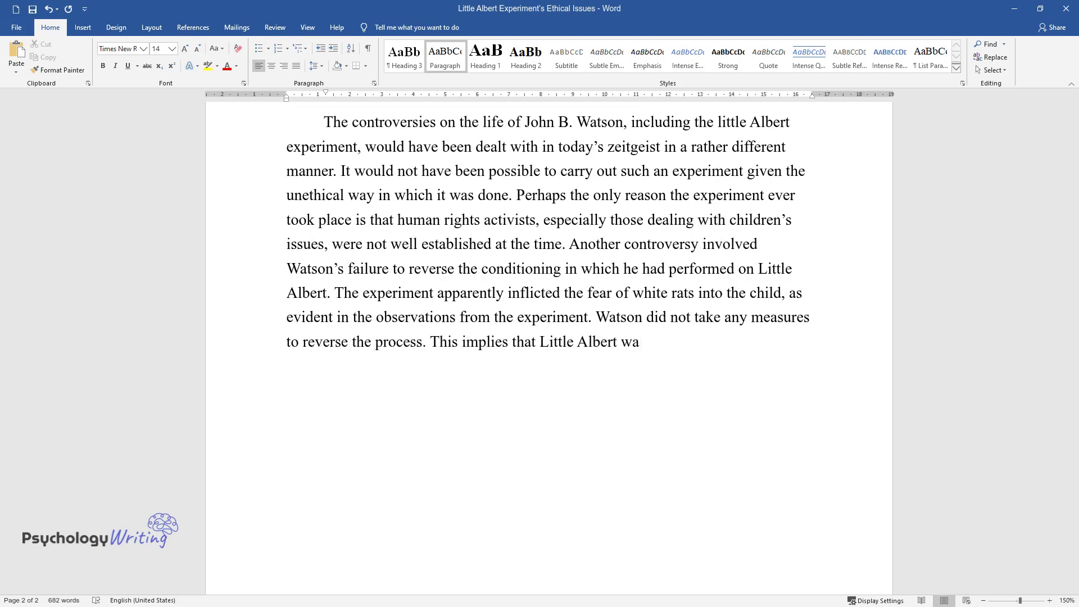
type("s left with fear of rats after the experimen")
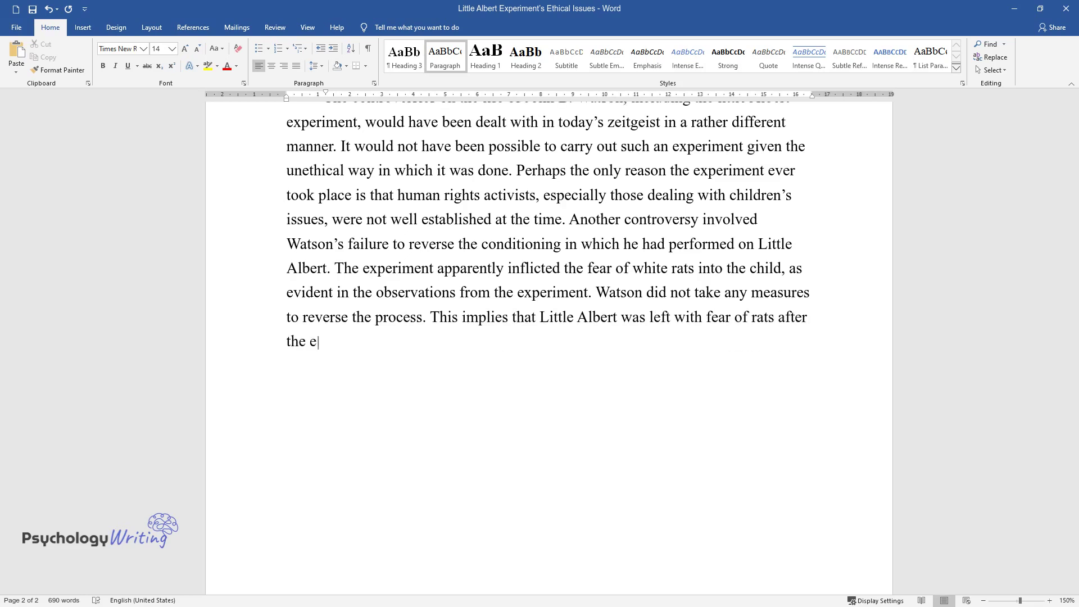
type("t. In the unlikely event th")
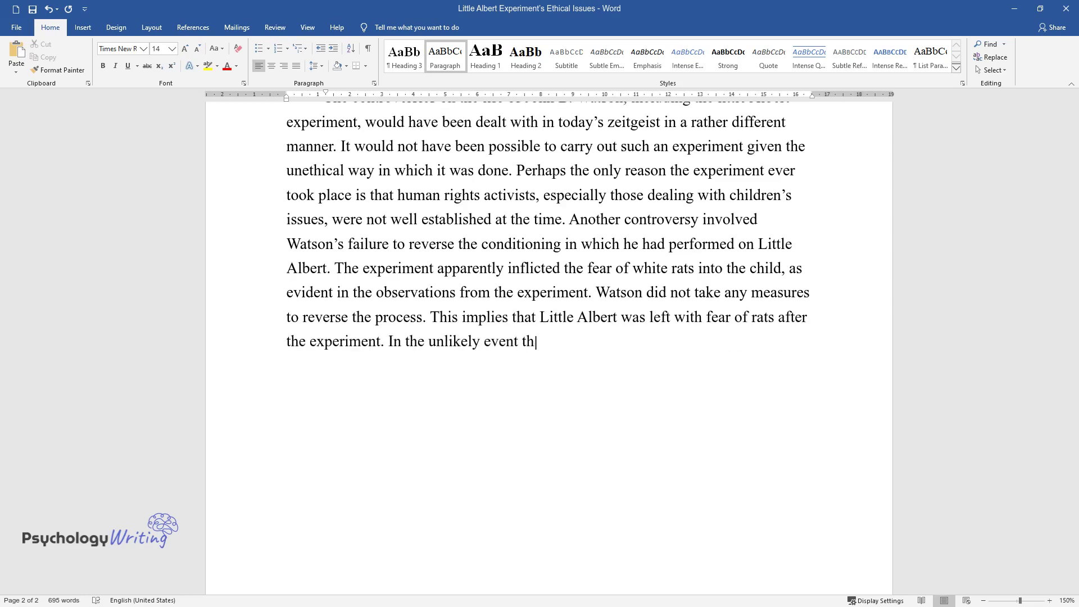
type("at the experiment is allowed today, ")
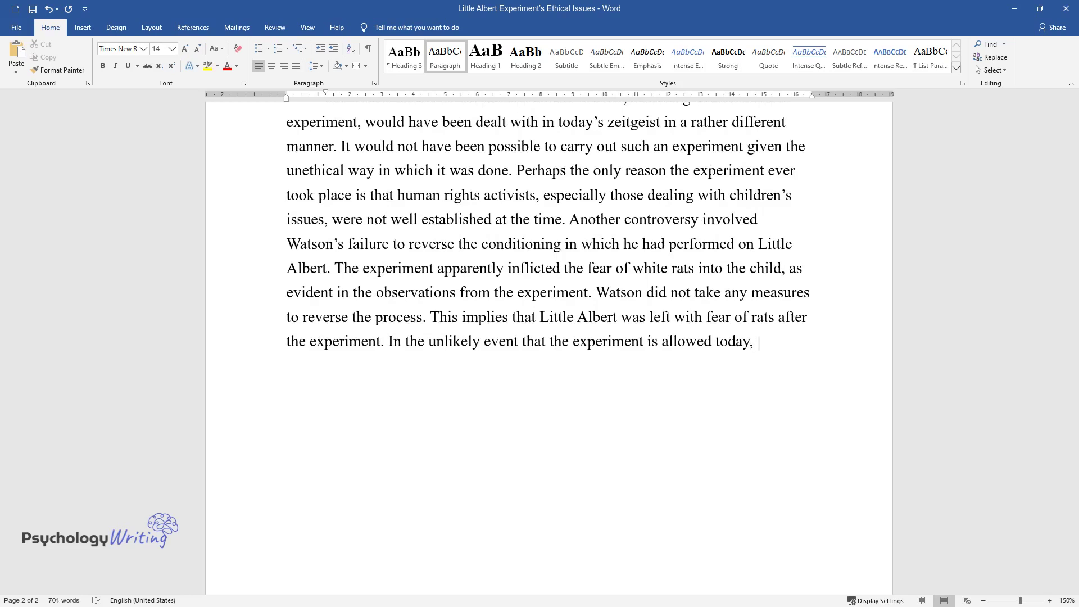
type("the scientists will certainly take ")
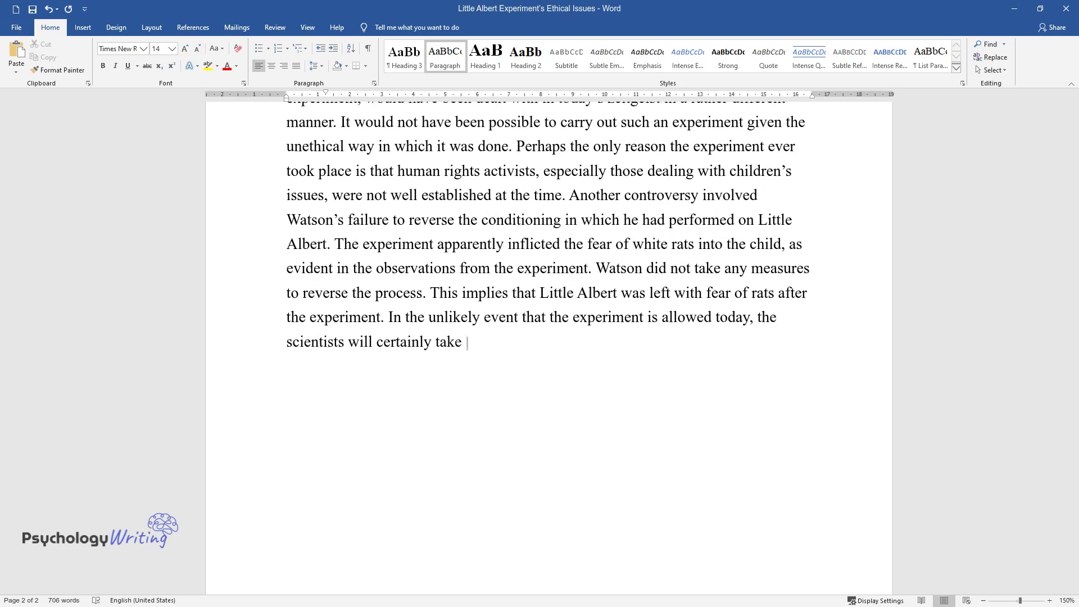
type("some measures to reverse the effects")
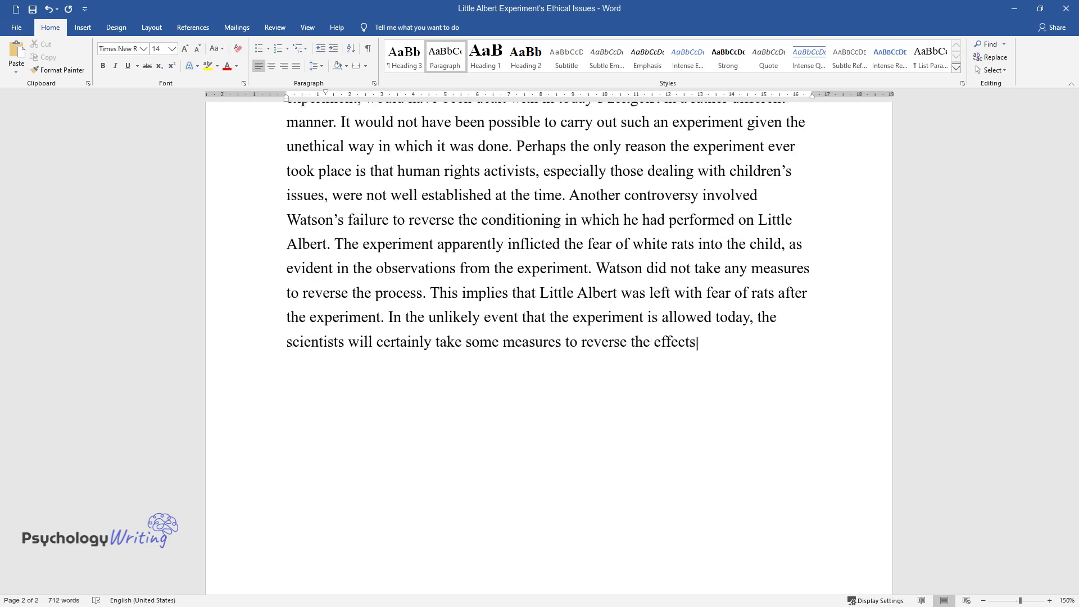
type(" of the experiment after it is done.")
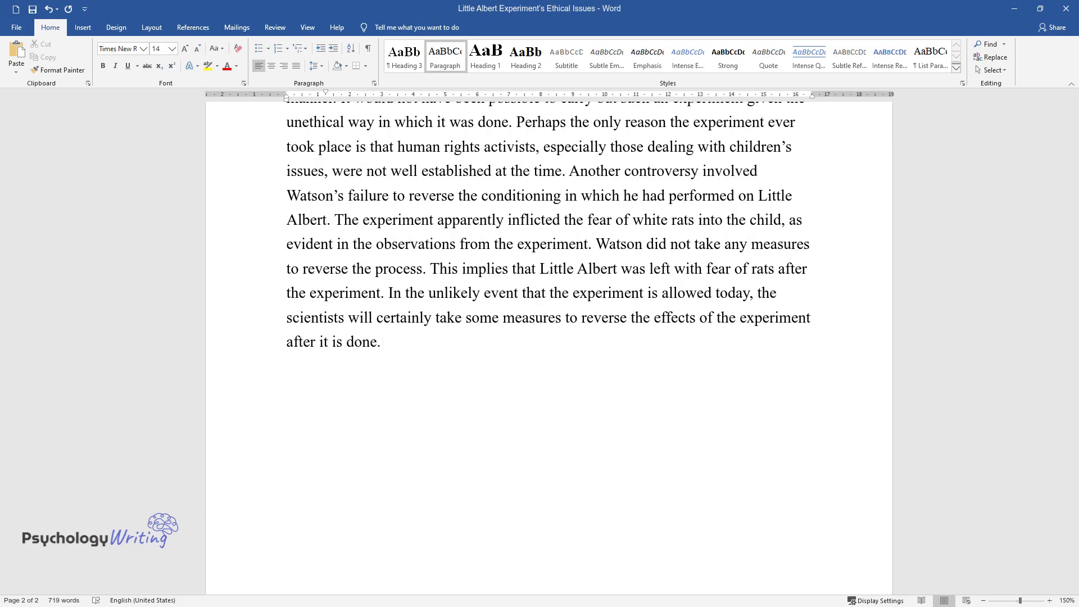
type(" This could be by ensuring that the")
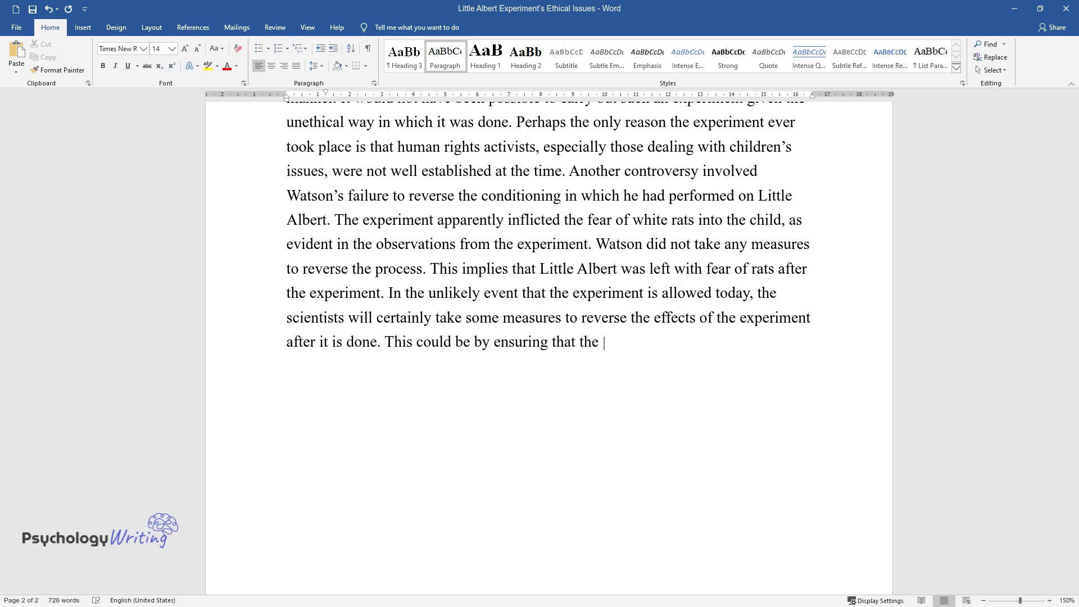
type(" child is exactly as he was before the experim")
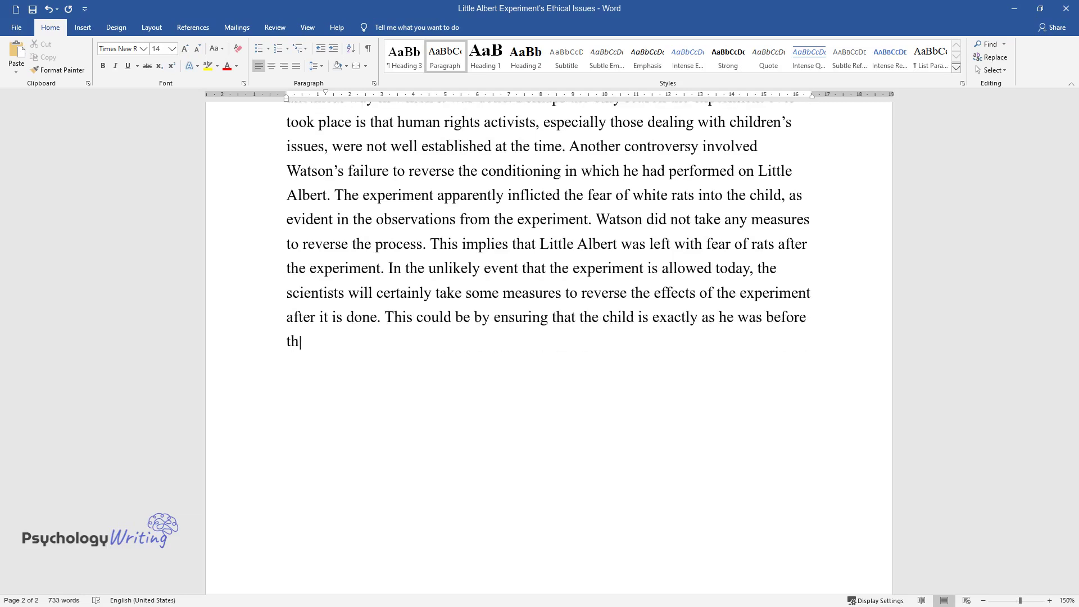
type("ent took place.")
key("Return")
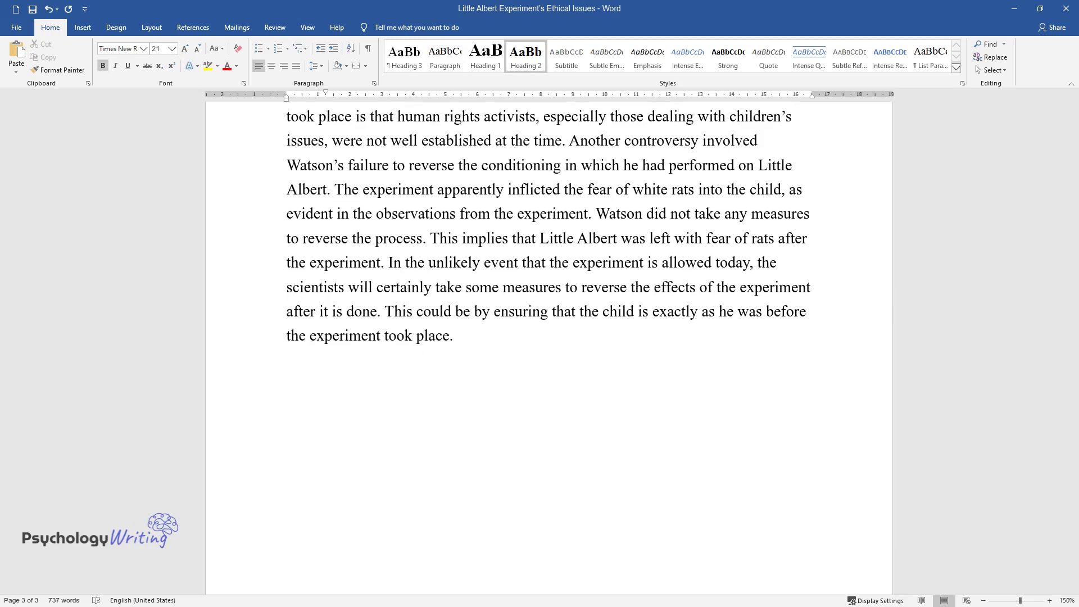
- Add a 'Conclusion' heading and type the paragraph beginning 'In conclusion, John Watson eventually stopped practicing psychology'
type("Conclusion")
key("Return")
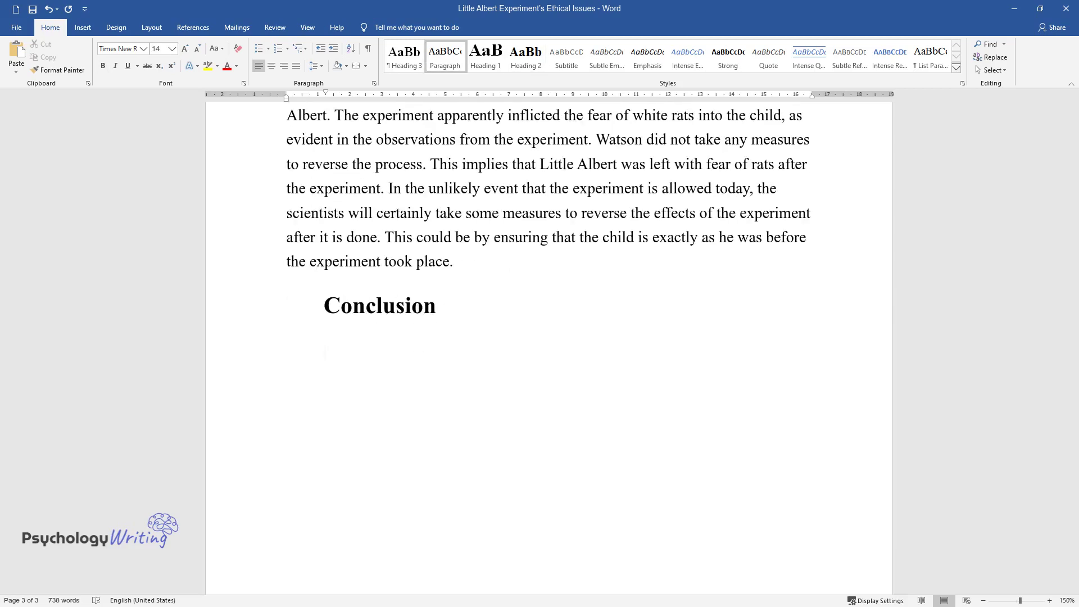
type("In conclusion, John W")
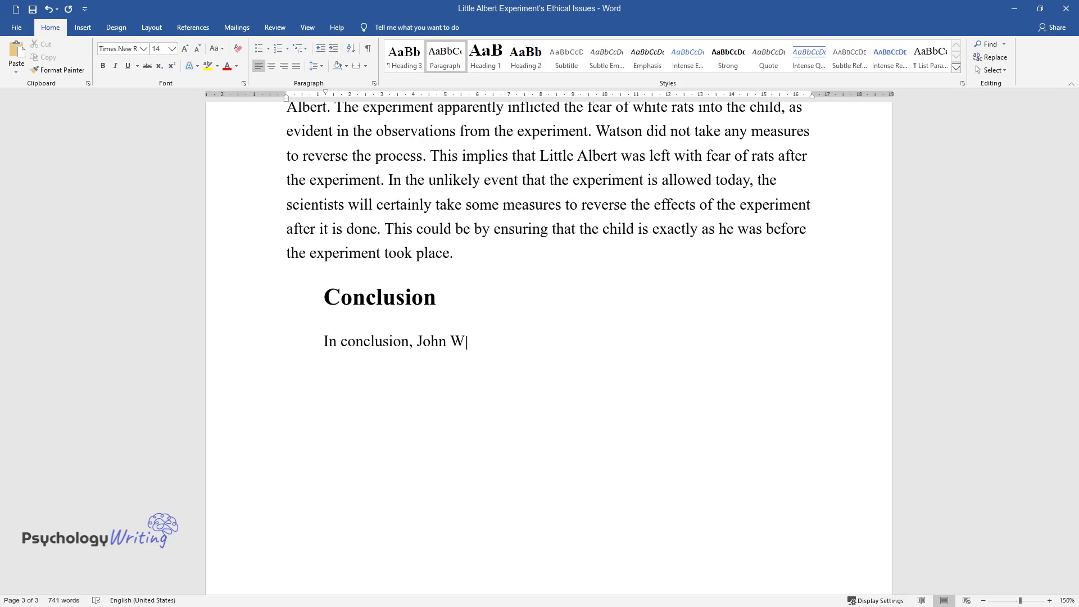
type("atson eventually stopped practicin")
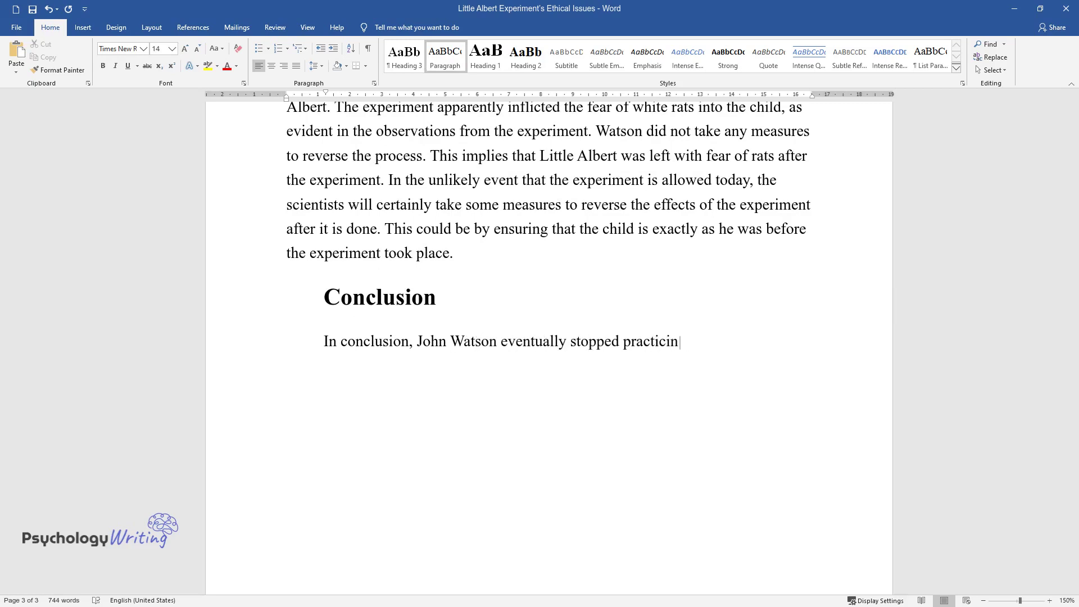
type("g psychology, going on to venture into the advertising business. This")
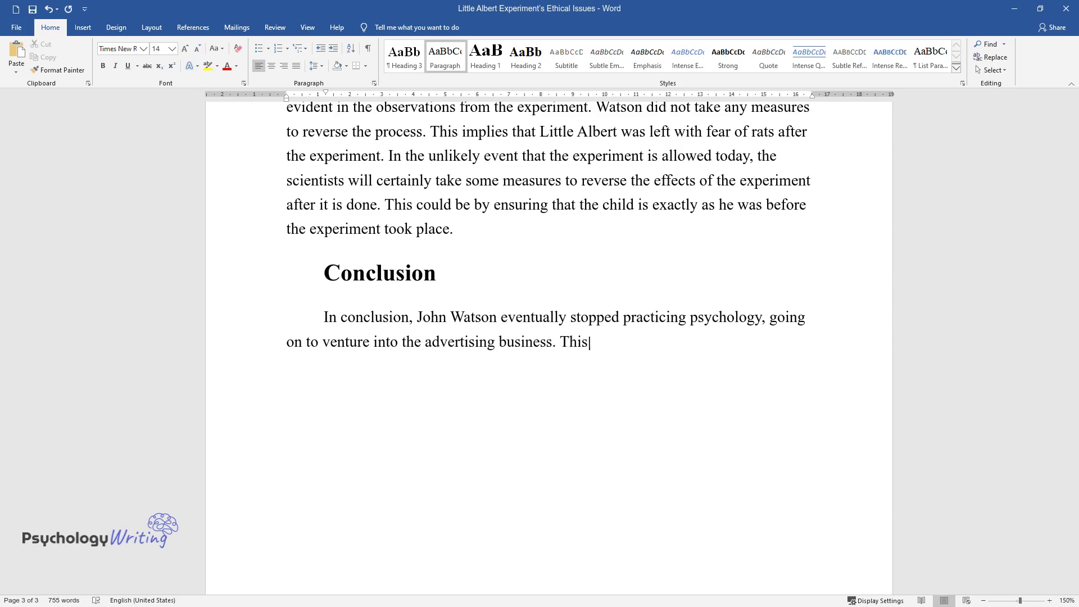
type(" moves paved way for other psychologists an")
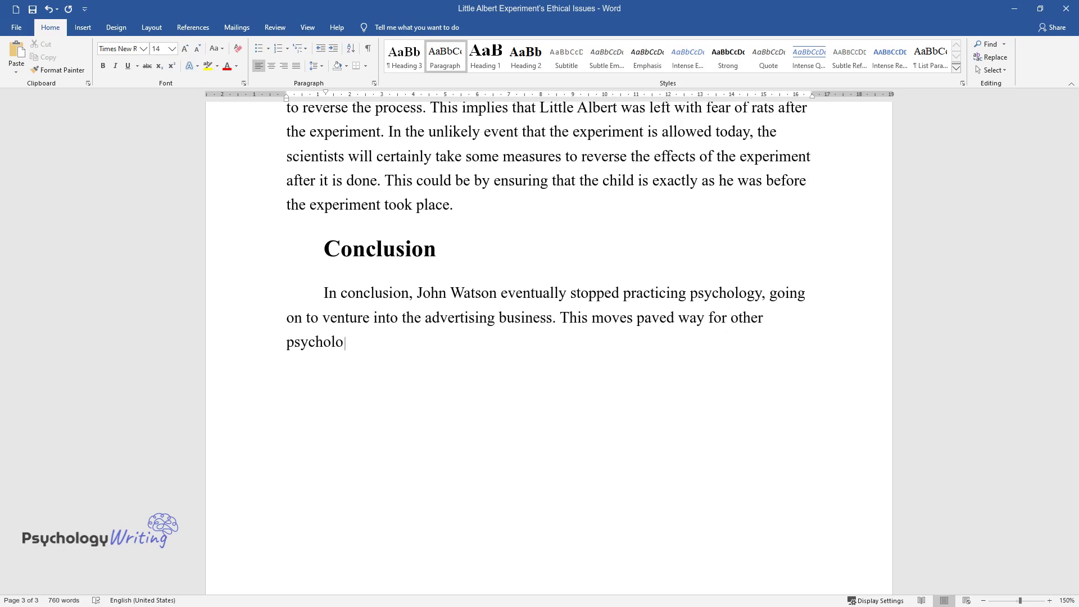
type("d scientists to continue w")
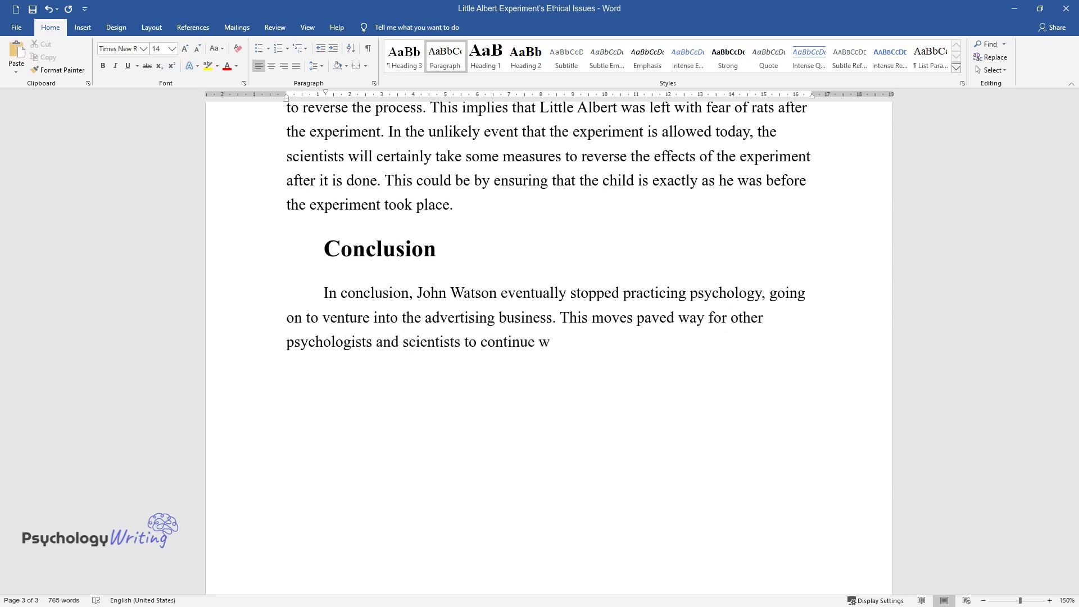
type("ith more research on his work. Had ")
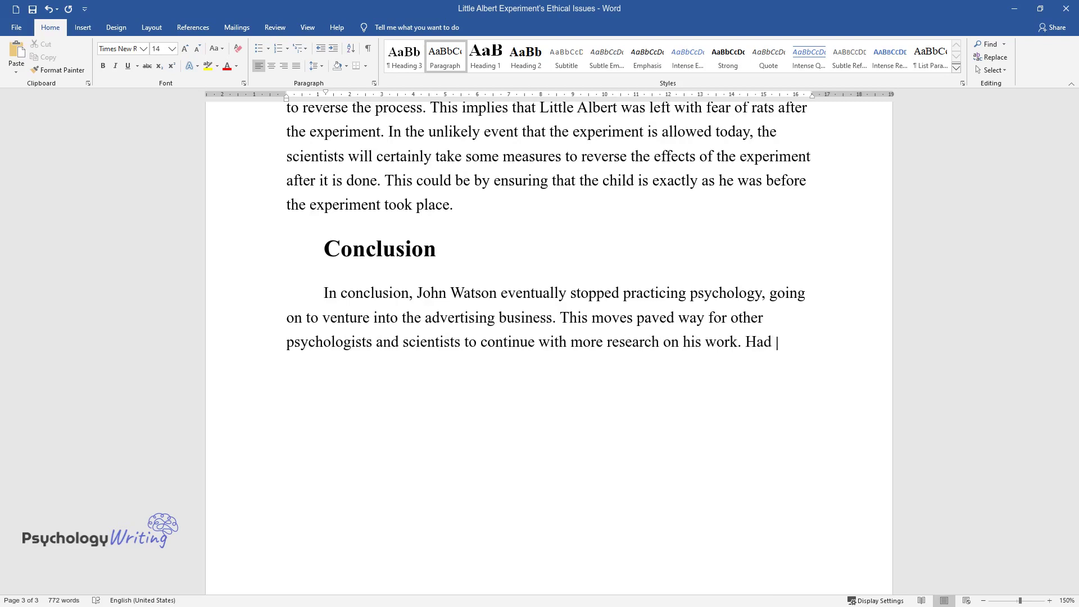
type("he continued with his practice, he")
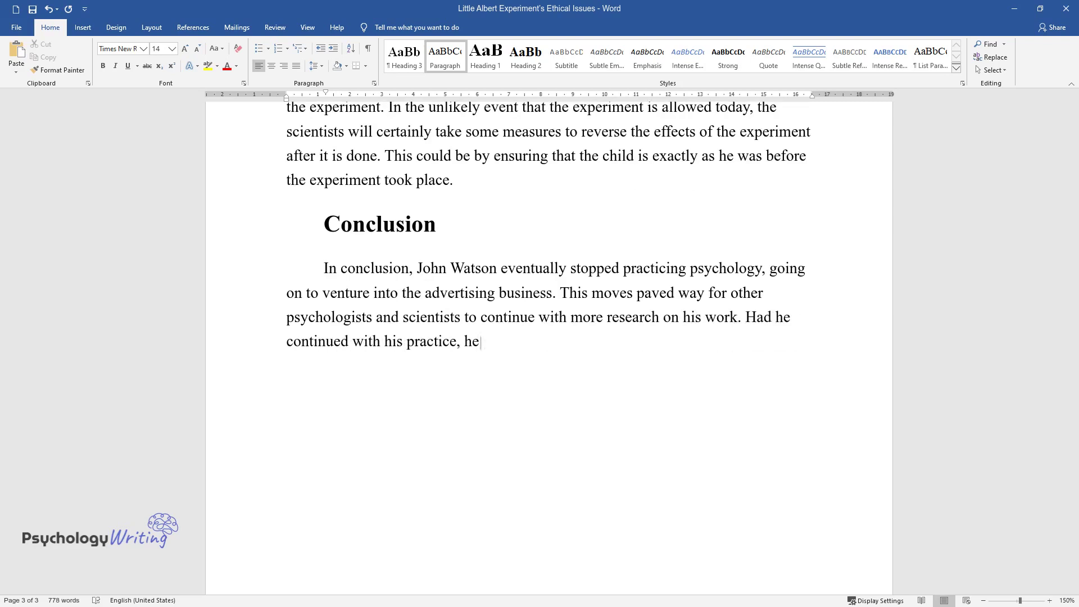
type(" would have probably tried to prove")
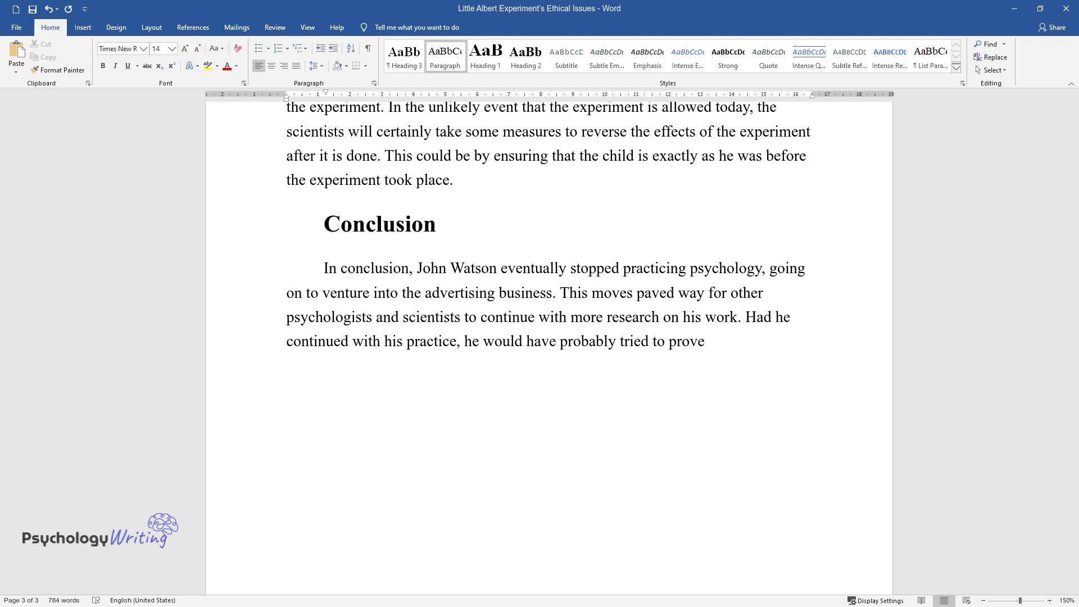
type(" more theories and approaches. In ")
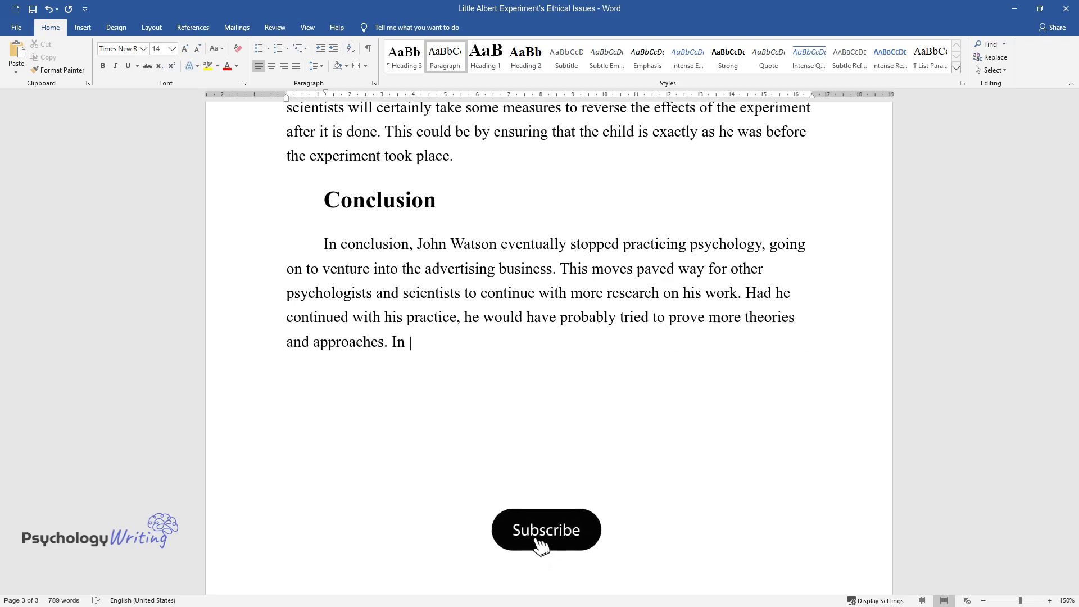
type("the process, he would probably cond")
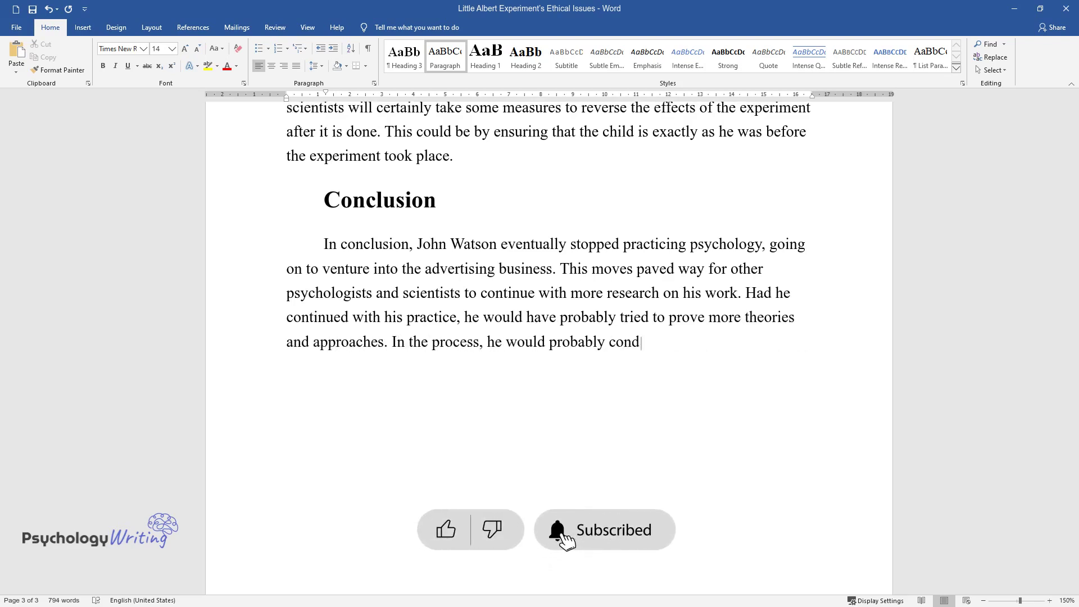
type("uct more unethical experiments that would have made")
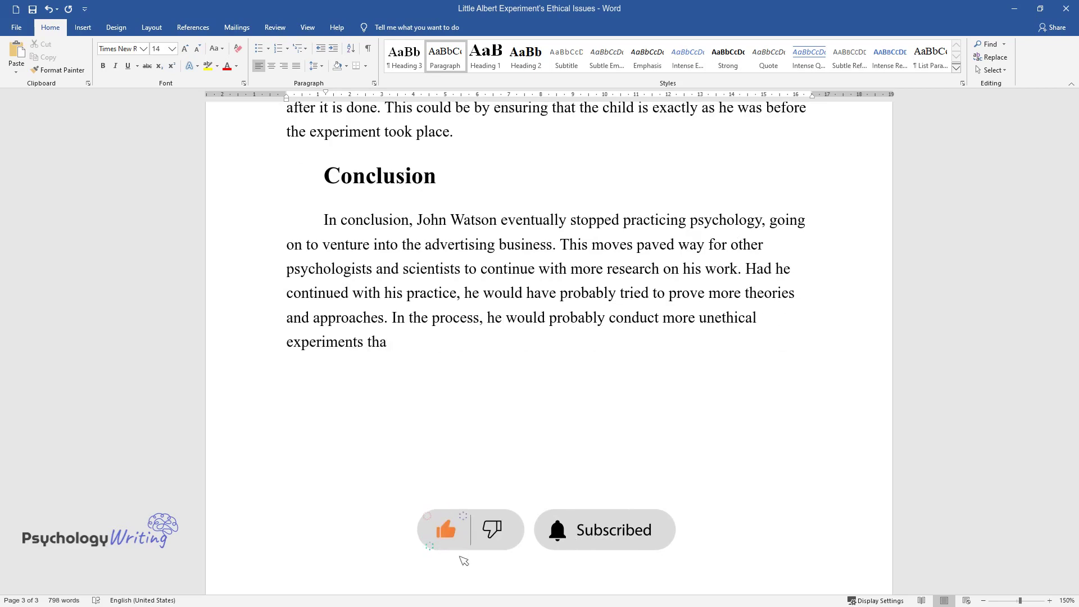
type(" psychology appea")
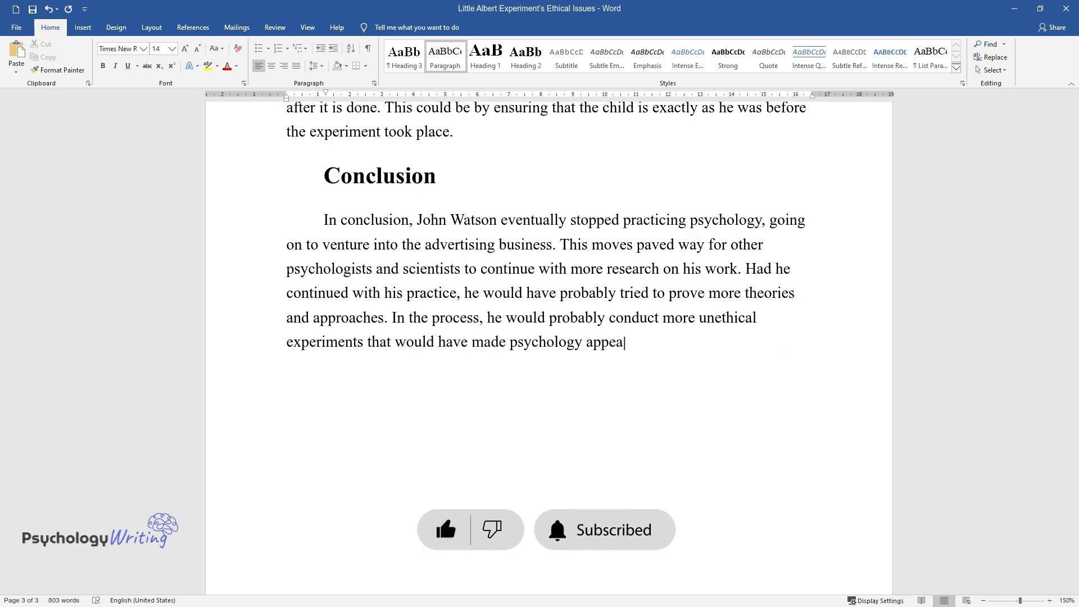